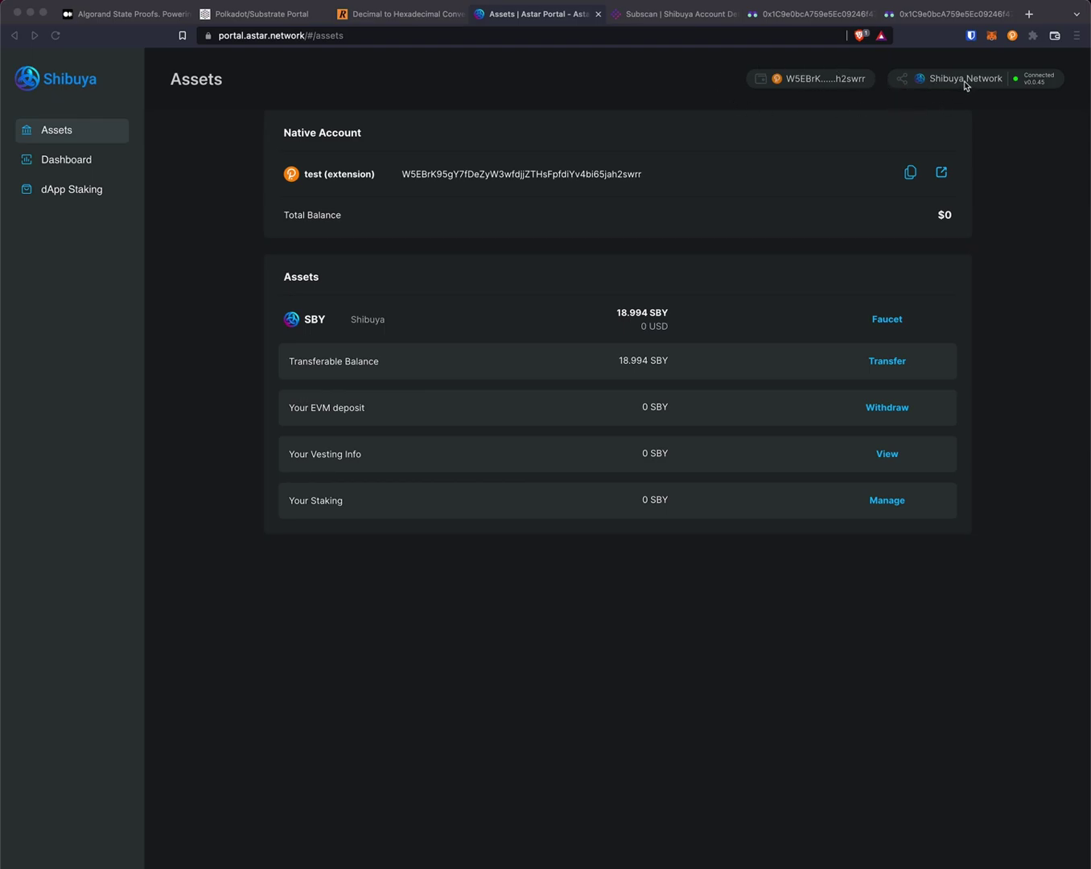
View the network list and dismiss it, staying on Shibuya Network.
{"action": "left_click", "coordinate": [965, 83]}
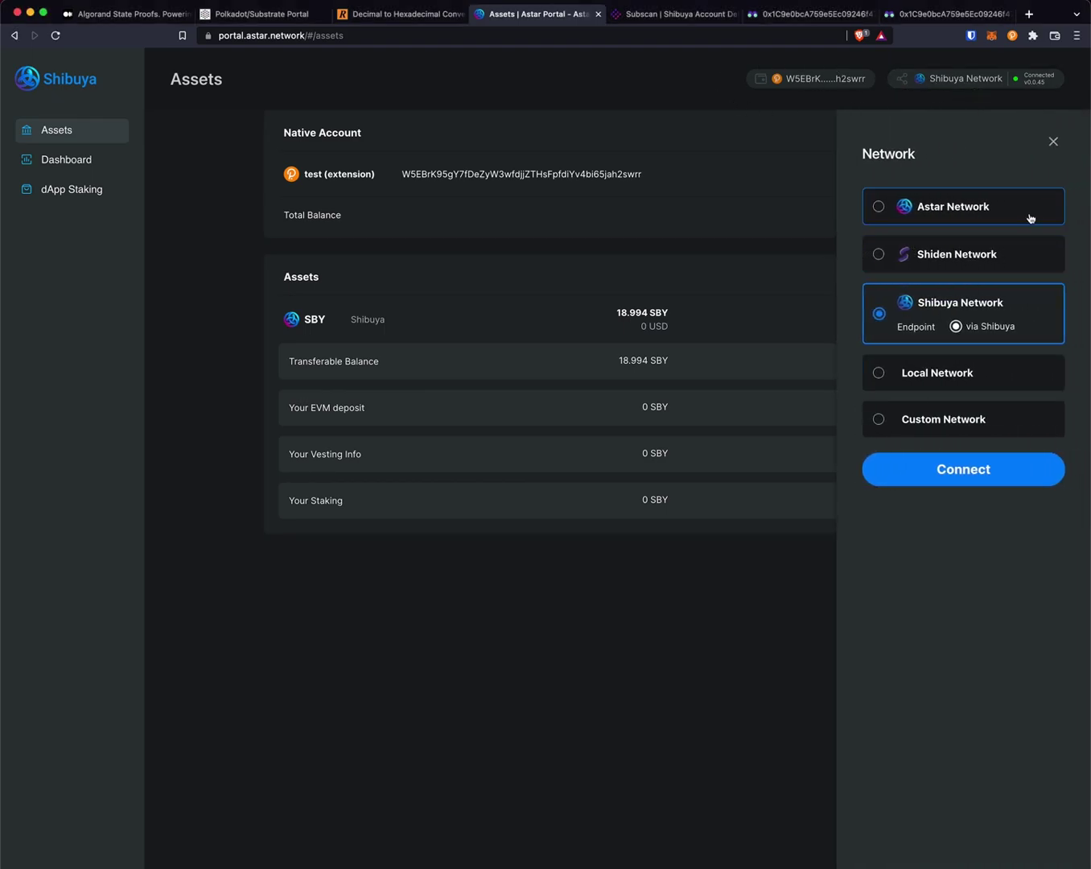
{"action": "left_click", "coordinate": [1053, 142]}
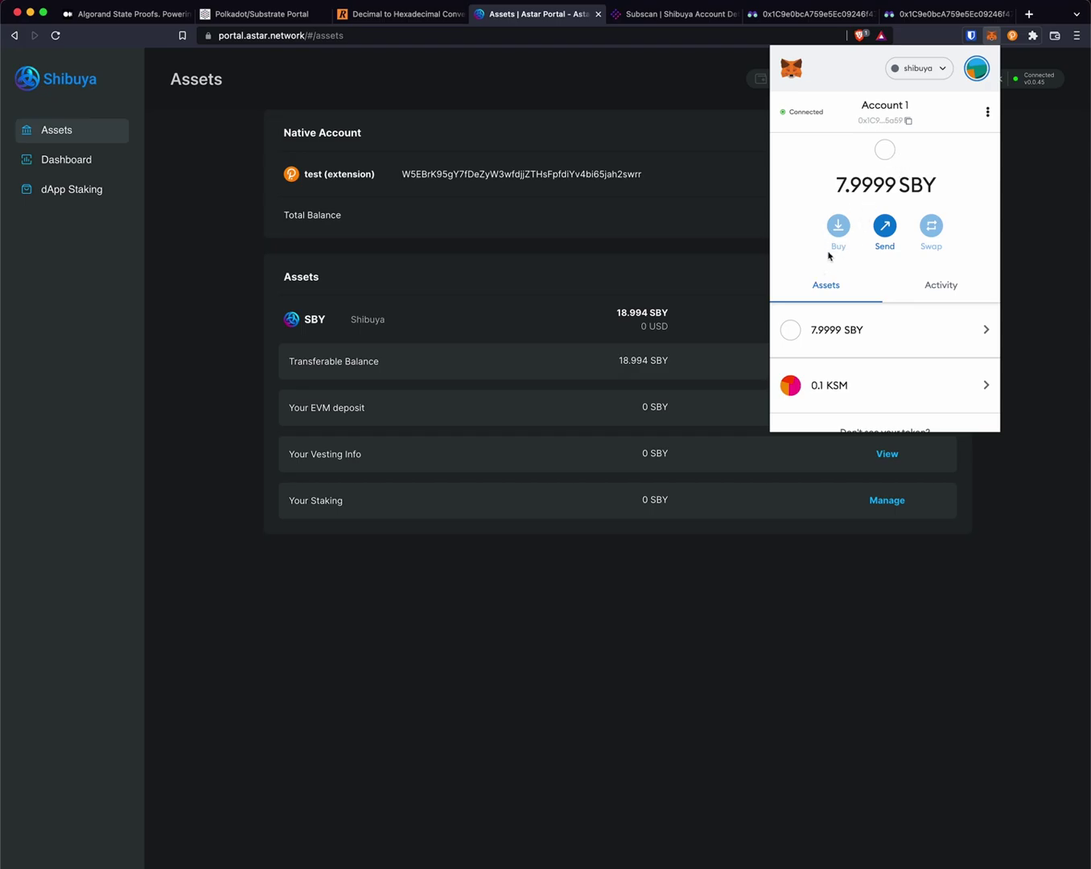
Copy Account 1's EVM address and paste it as the Transfer destination.
{"action": "left_click", "coordinate": [891, 126]}
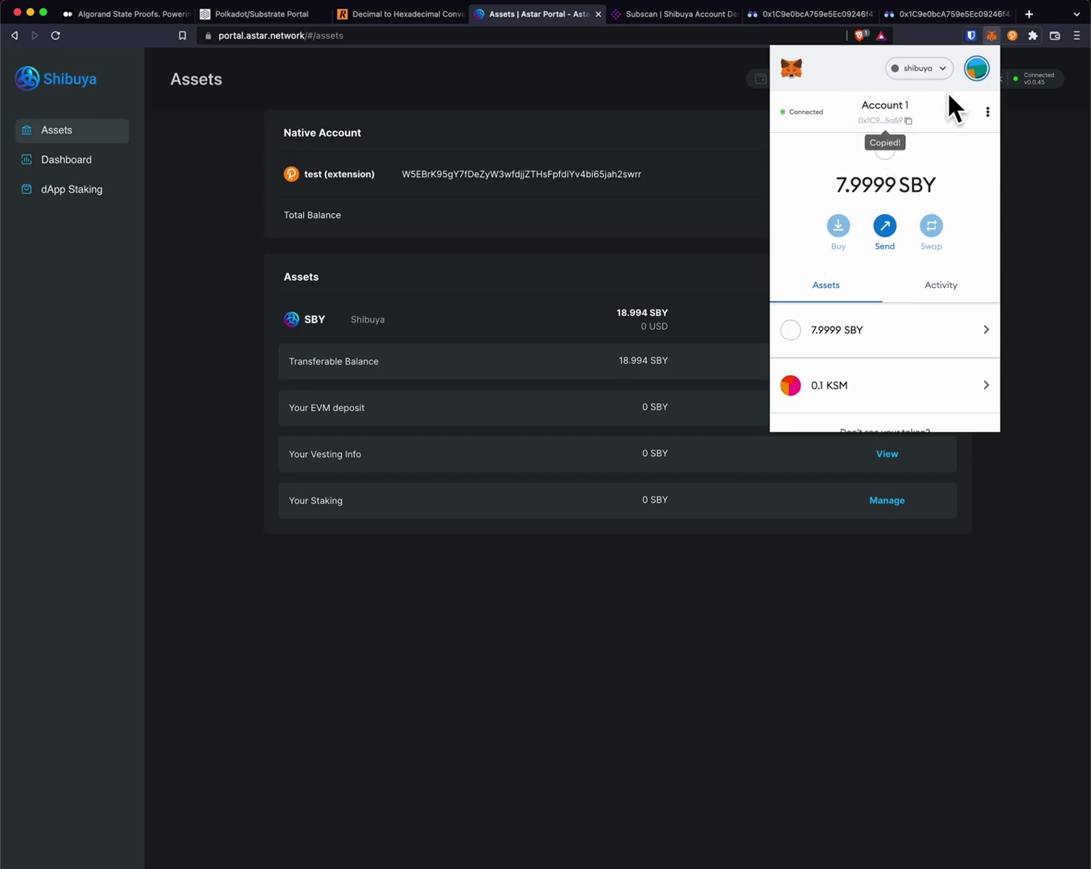
{"action": "left_click", "coordinate": [694, 256]}
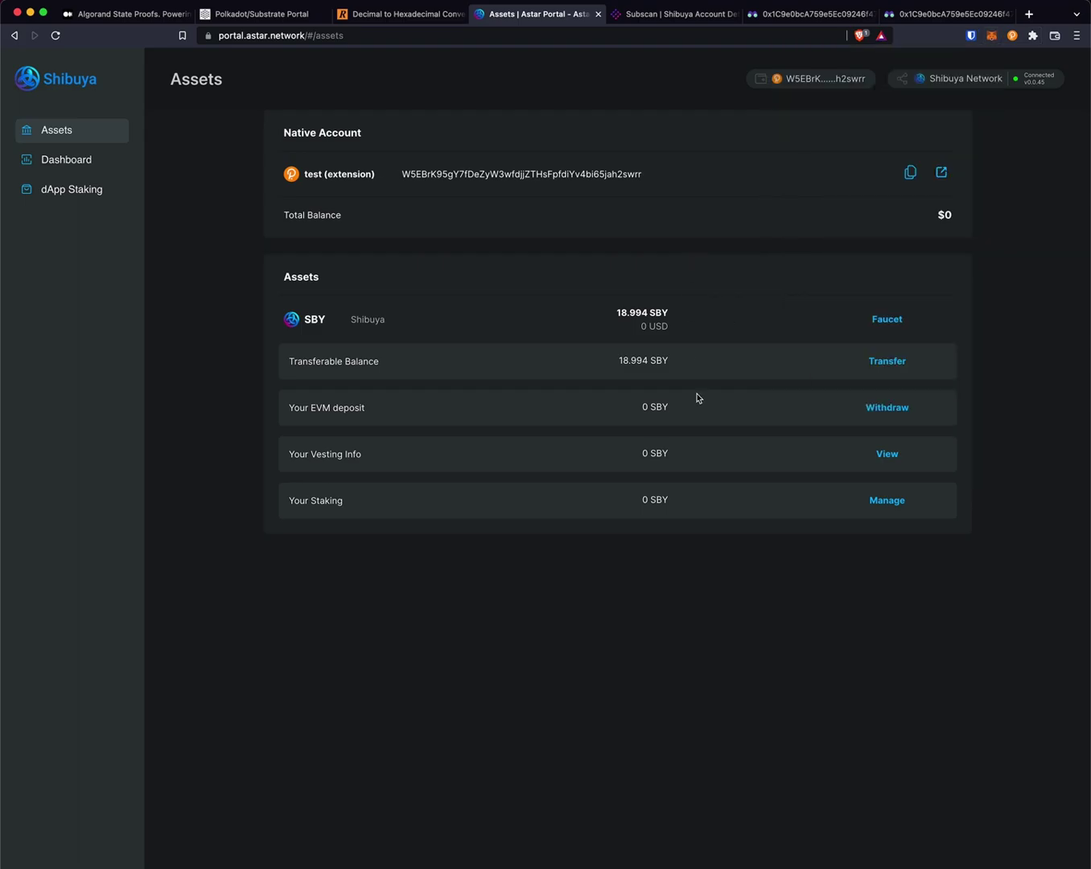
{"action": "left_click", "coordinate": [886, 363]}
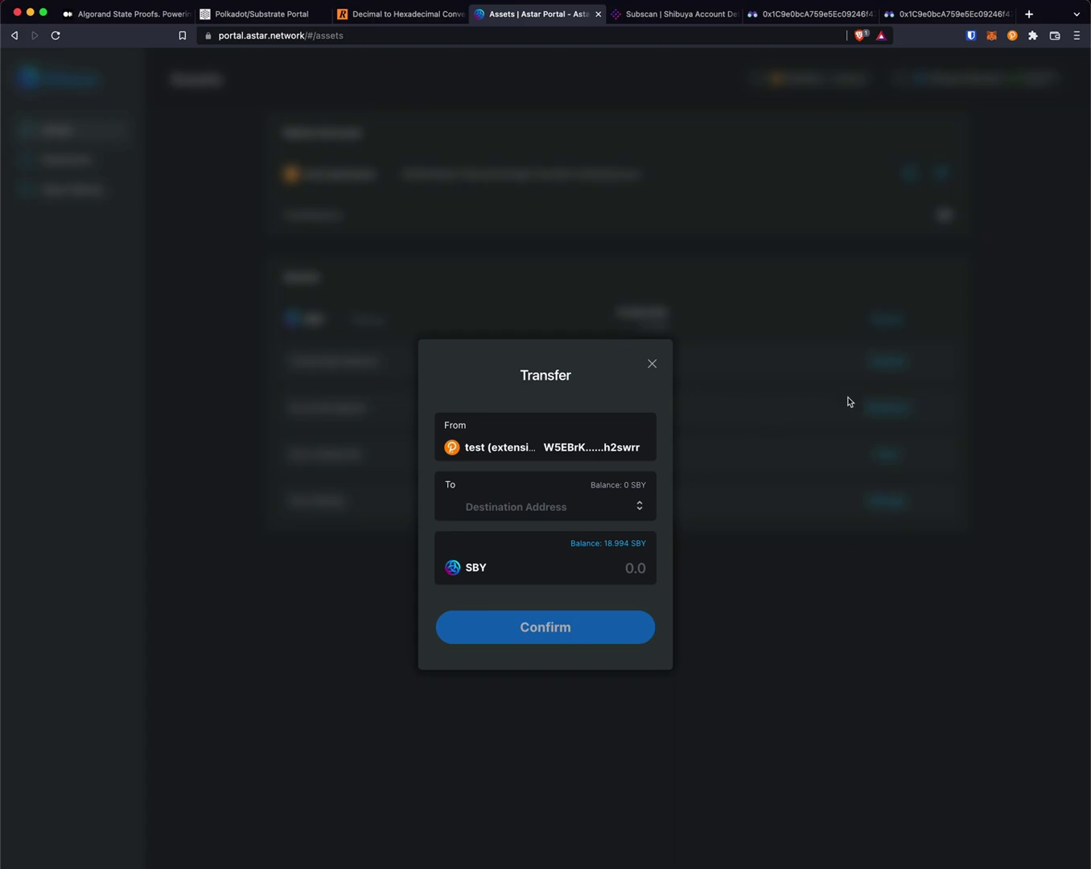
{"action": "left_click", "coordinate": [526, 507]}
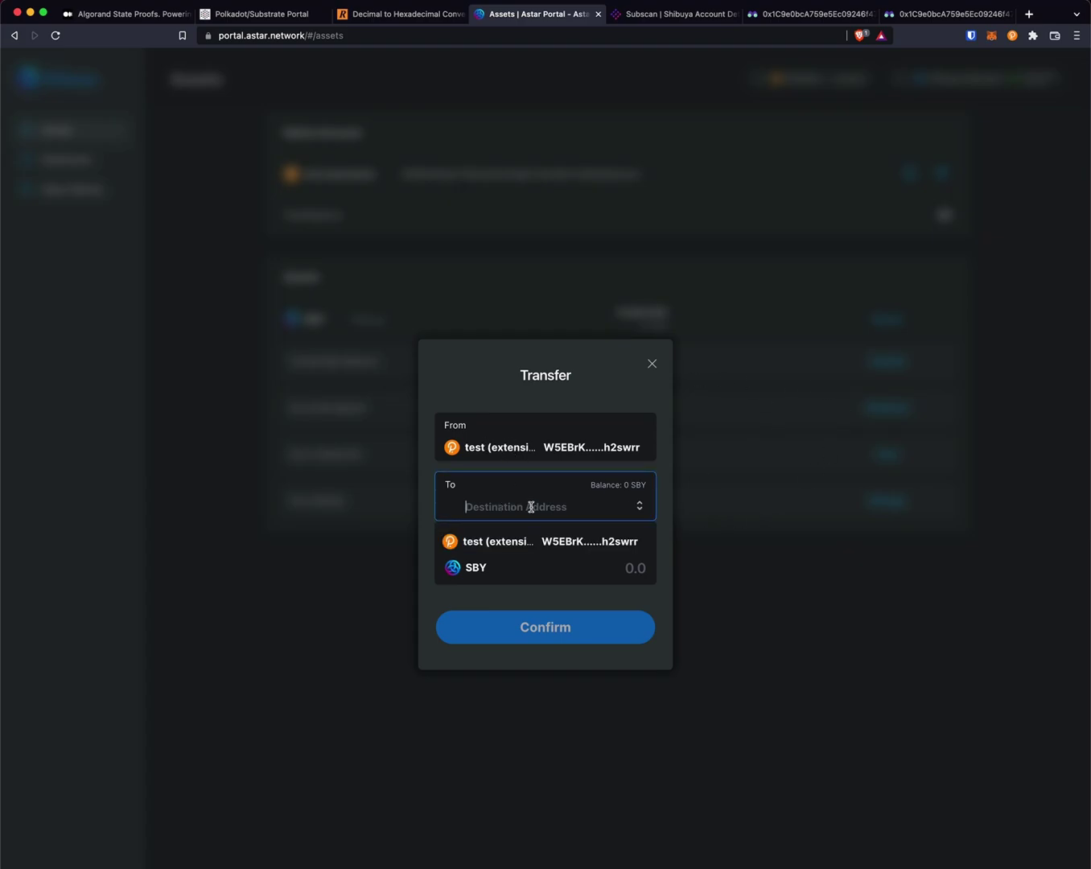
{"action": "key", "text": "super+v"}
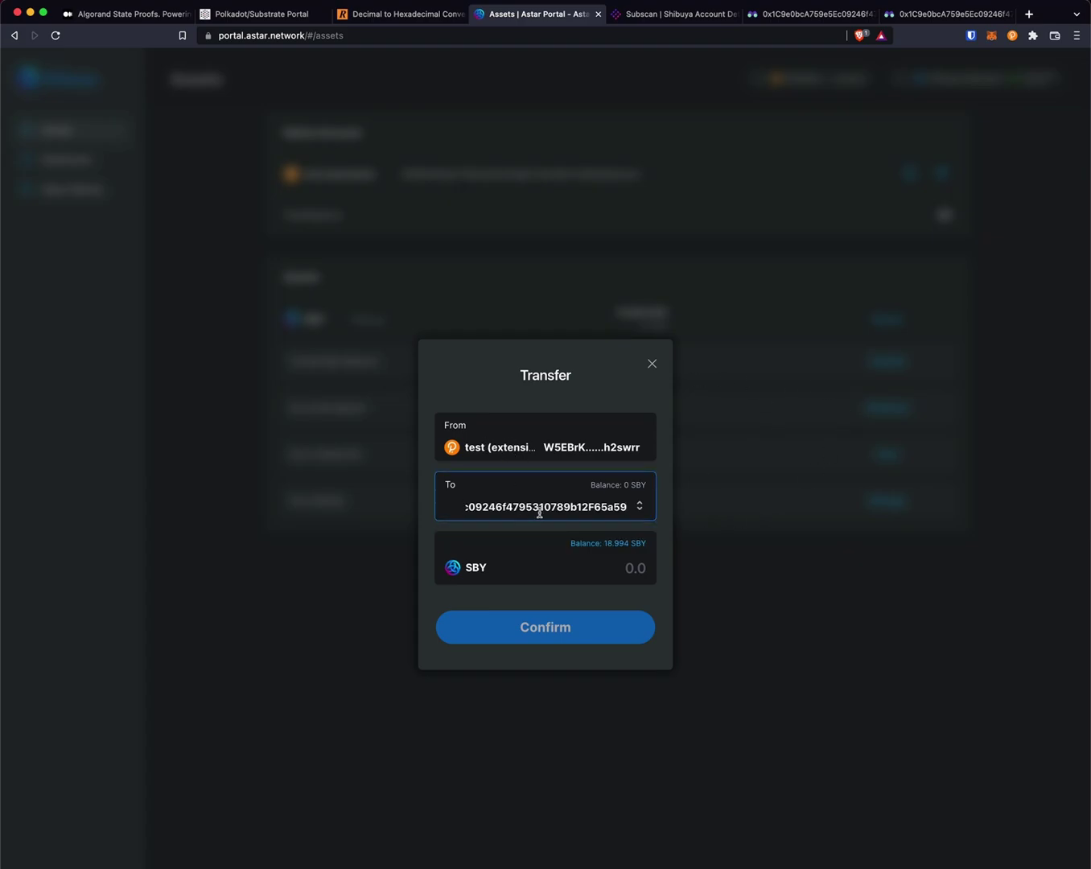
Enter 1 SBY as the amount and confirm the transfer.
{"action": "left_click", "coordinate": [555, 555]}
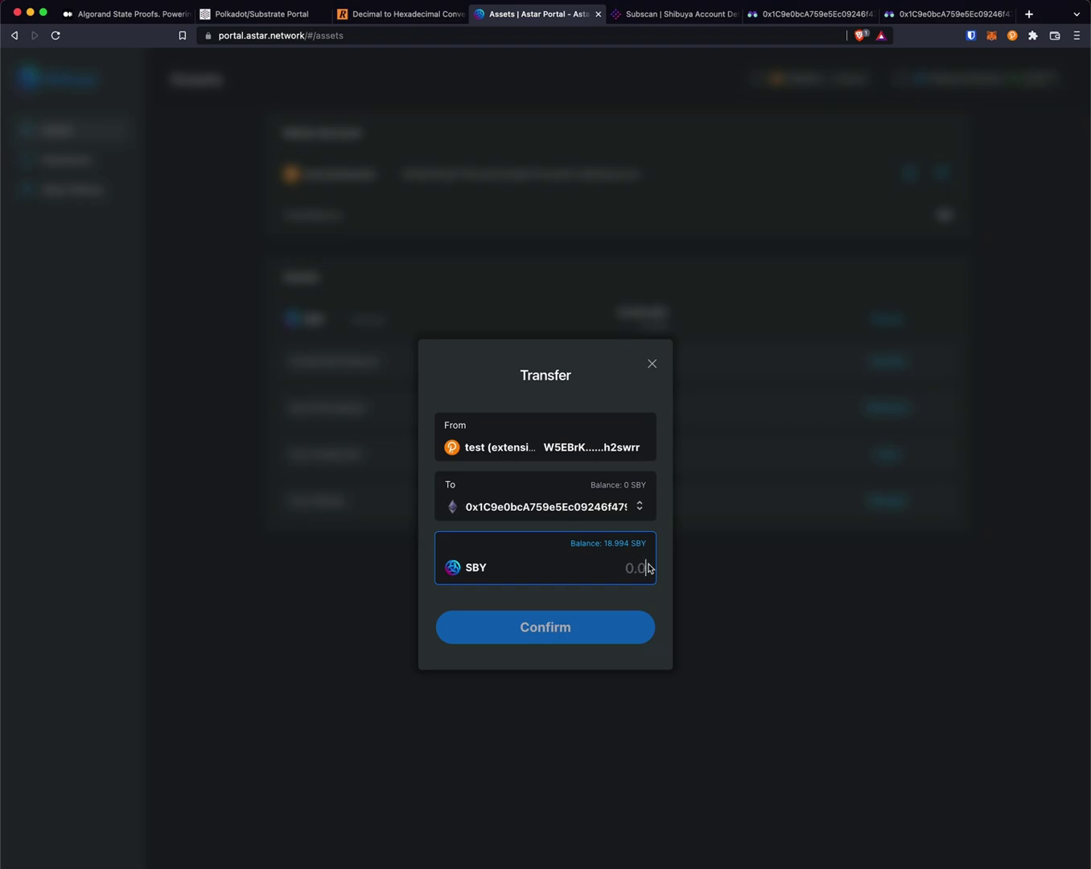
{"action": "left_click", "coordinate": [477, 507]}
{"action": "type", "text": "1"}
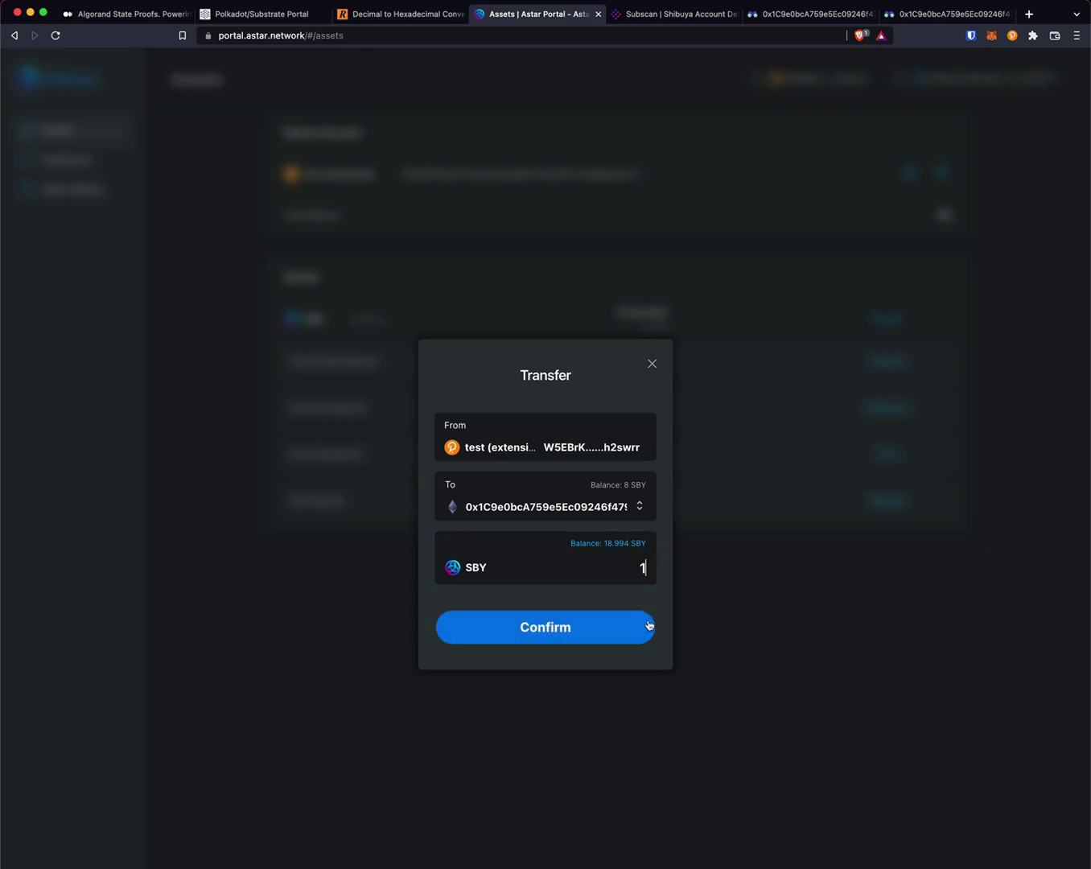
{"action": "left_click", "coordinate": [555, 641]}
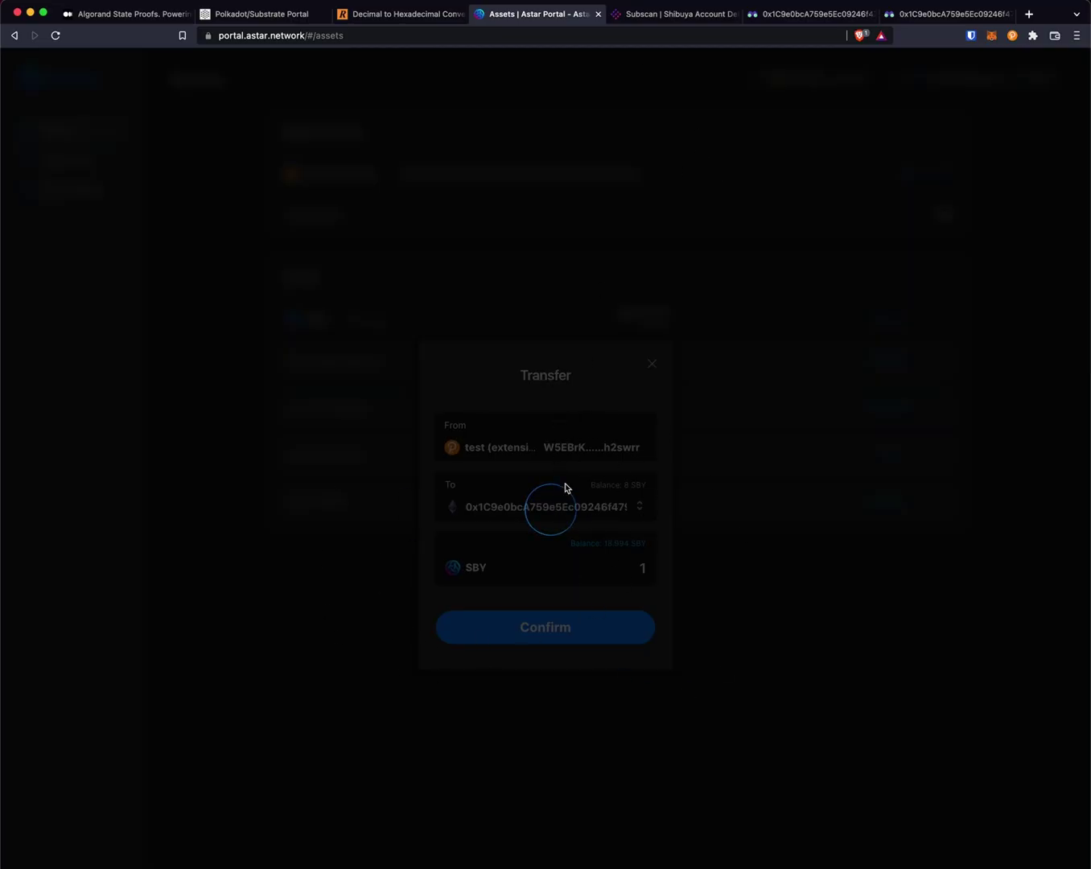
Open MetaMask on the shibuya network to see Account 1 holding 8.9999 SBY.
{"action": "left_click", "coordinate": [992, 36]}
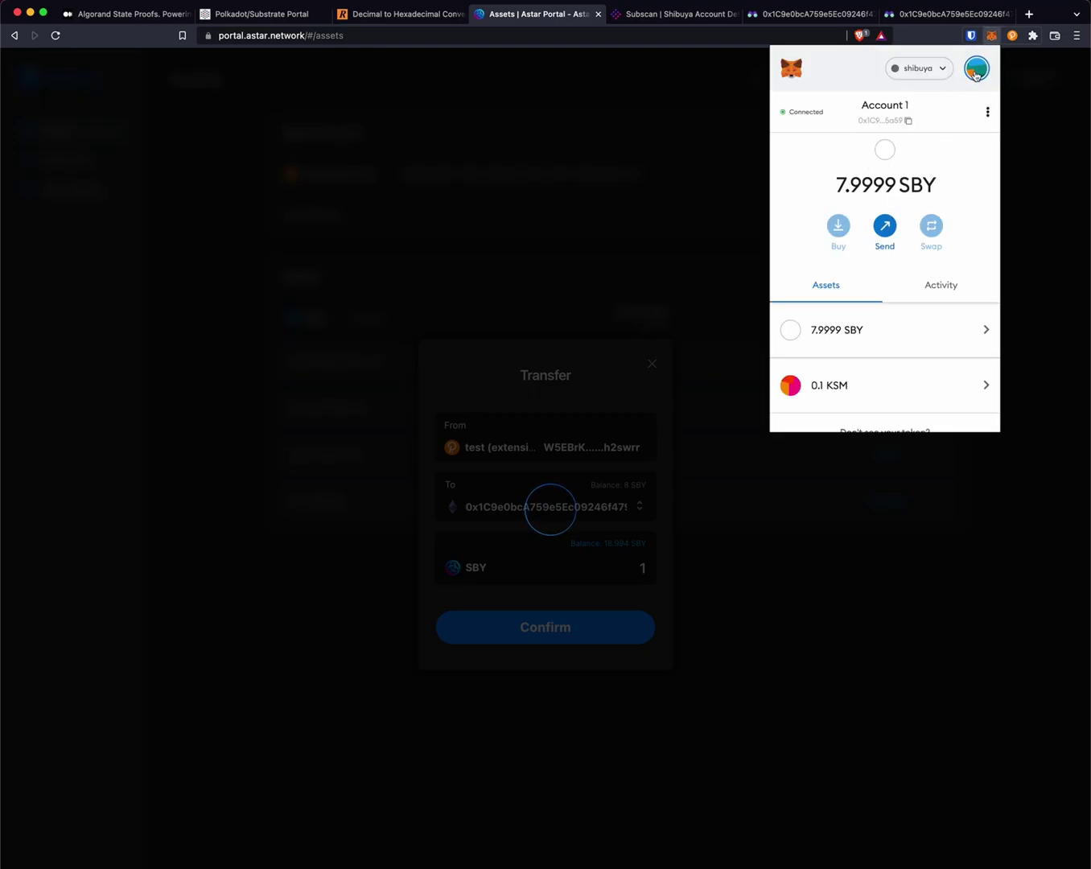
{"action": "left_click", "coordinate": [907, 72]}
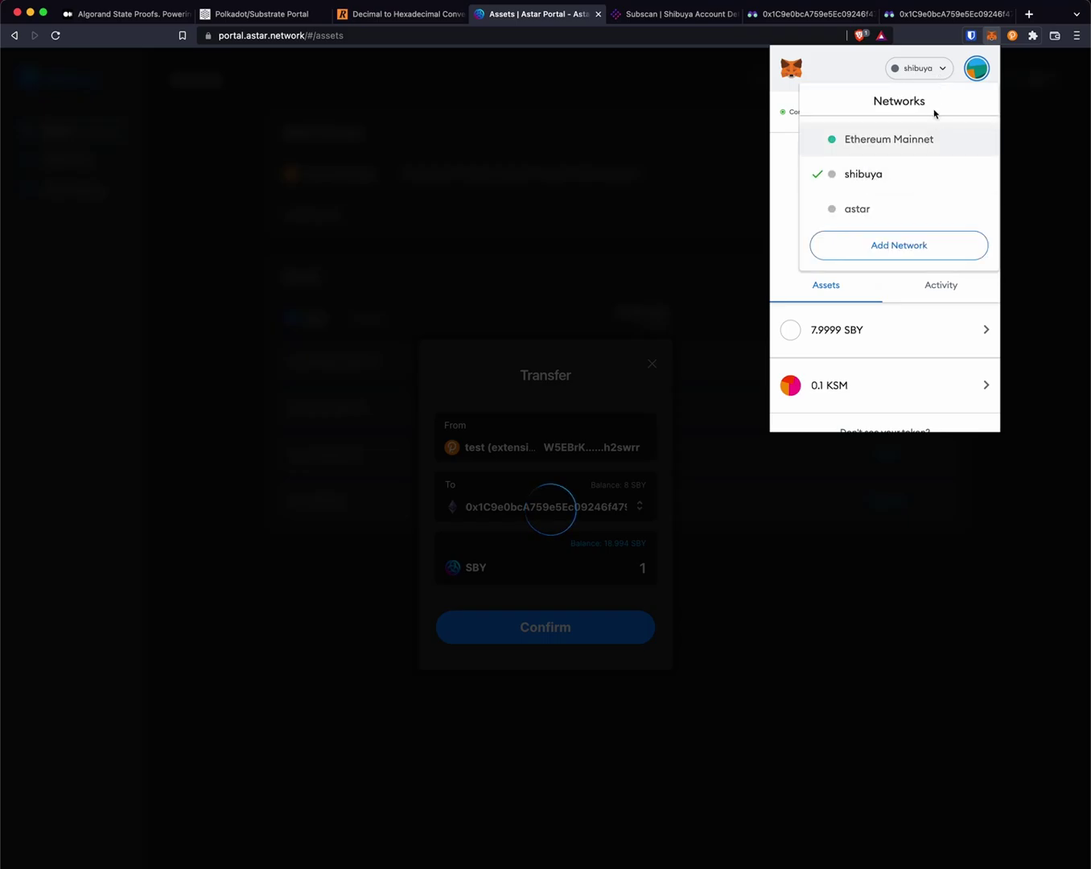
{"action": "left_click", "coordinate": [938, 78]}
{"action": "left_click", "coordinate": [980, 77]}
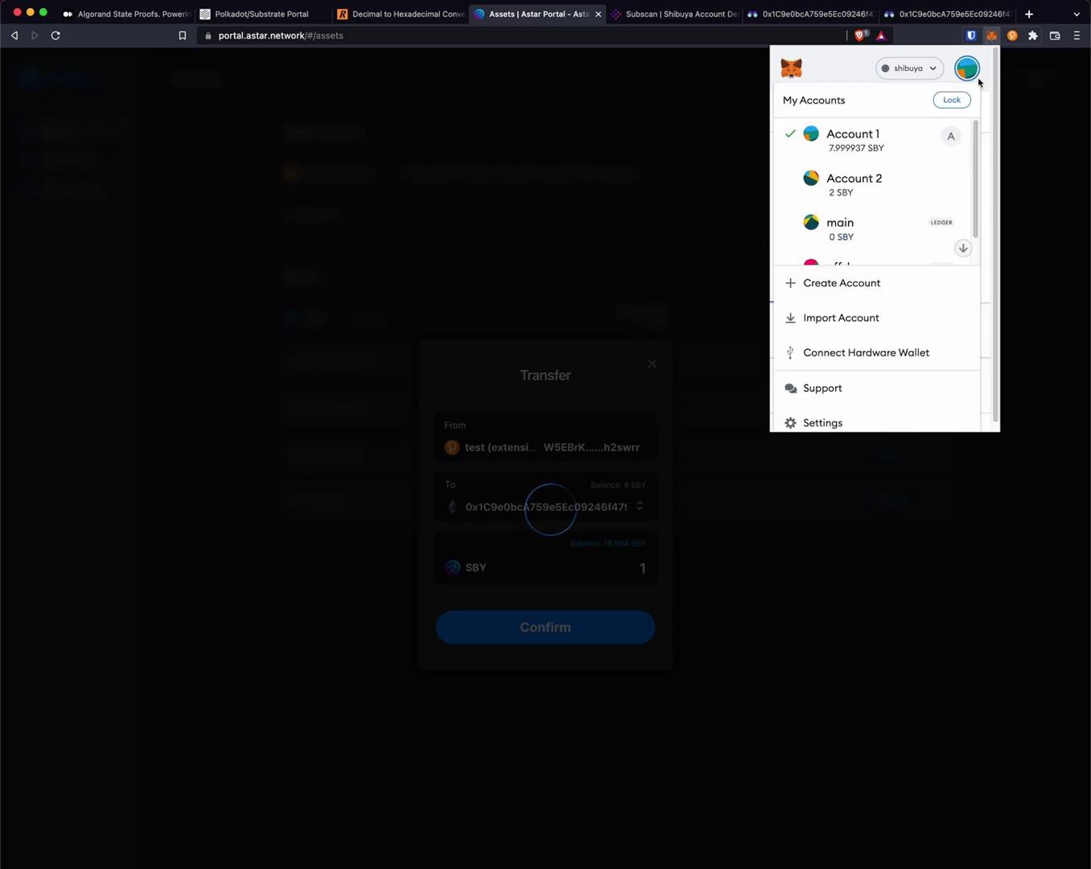
{"action": "scroll", "coordinate": [884, 398], "scroll_direction": "down", "scroll_amount": 1}
Review the astar and shibuya network configurations in MetaMask settings, then close them.
{"action": "left_click", "coordinate": [875, 414]}
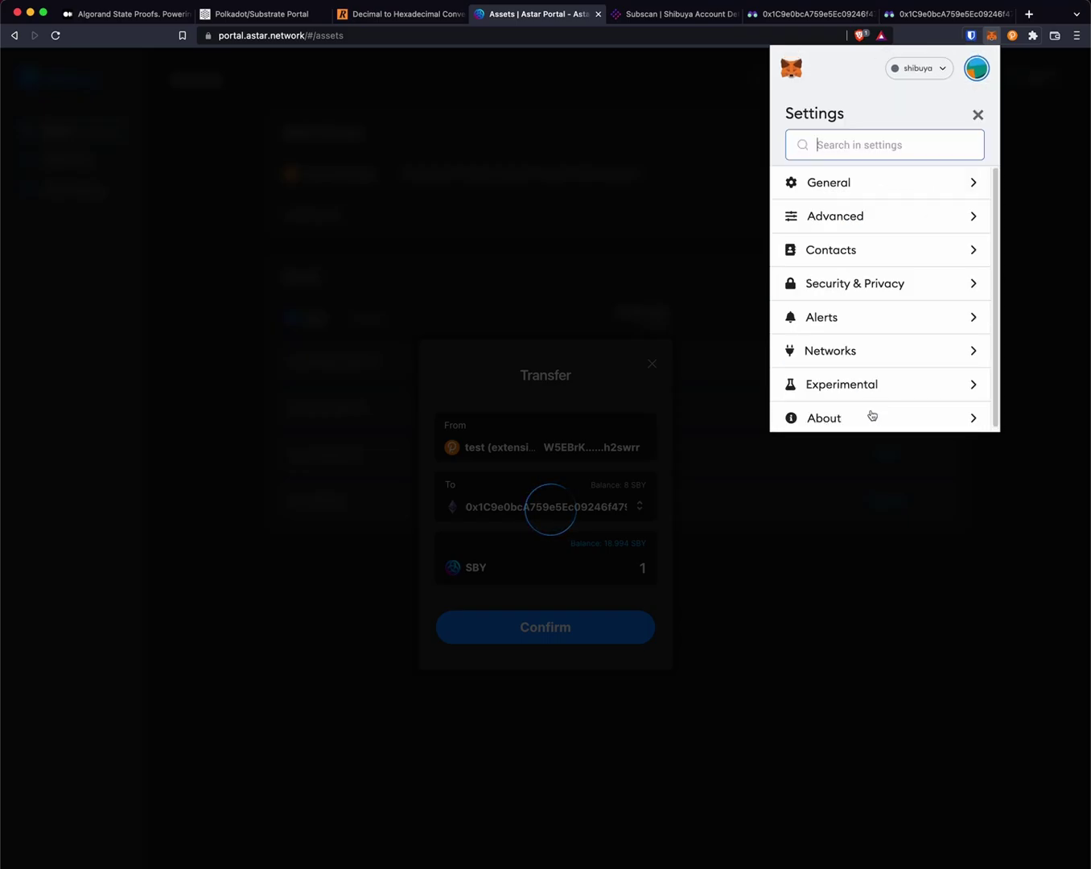
{"action": "left_click", "coordinate": [879, 354]}
{"action": "scroll", "coordinate": [885, 297], "scroll_direction": "down", "scroll_amount": 3}
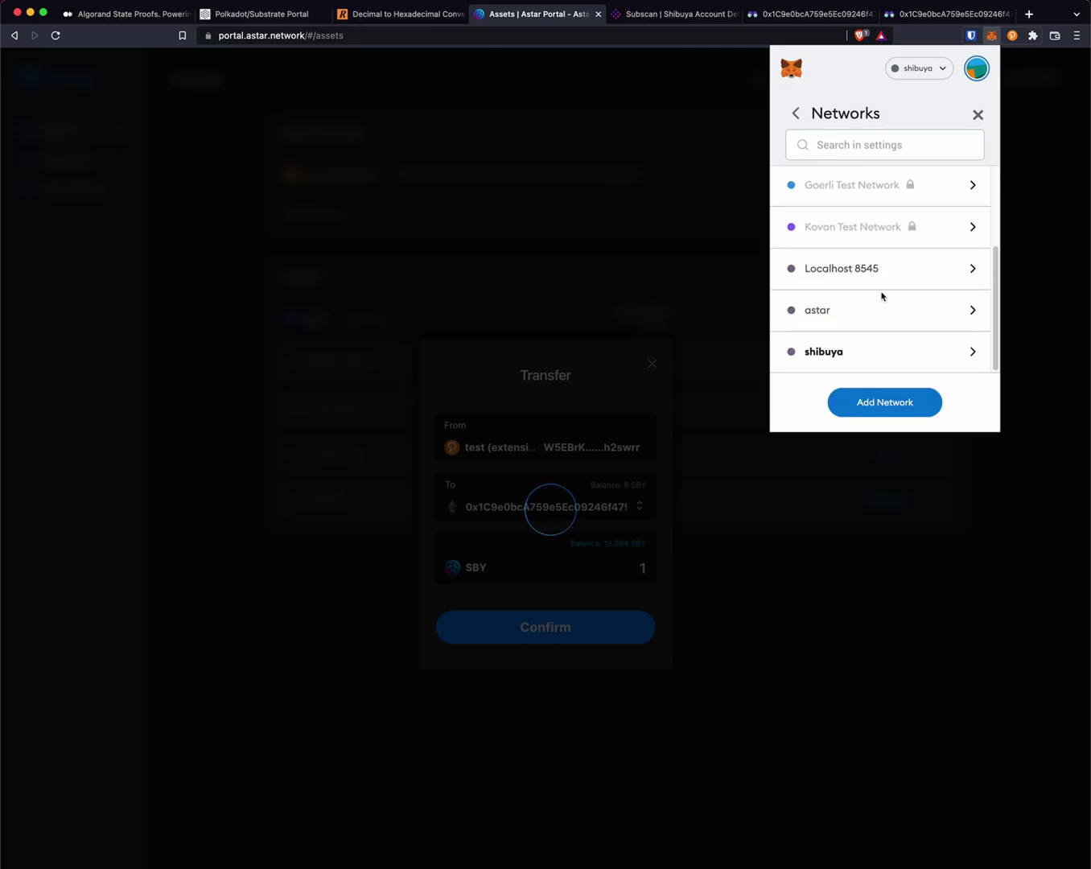
{"action": "left_click", "coordinate": [839, 312]}
{"action": "scroll", "coordinate": [888, 320], "scroll_direction": "down", "scroll_amount": 3}
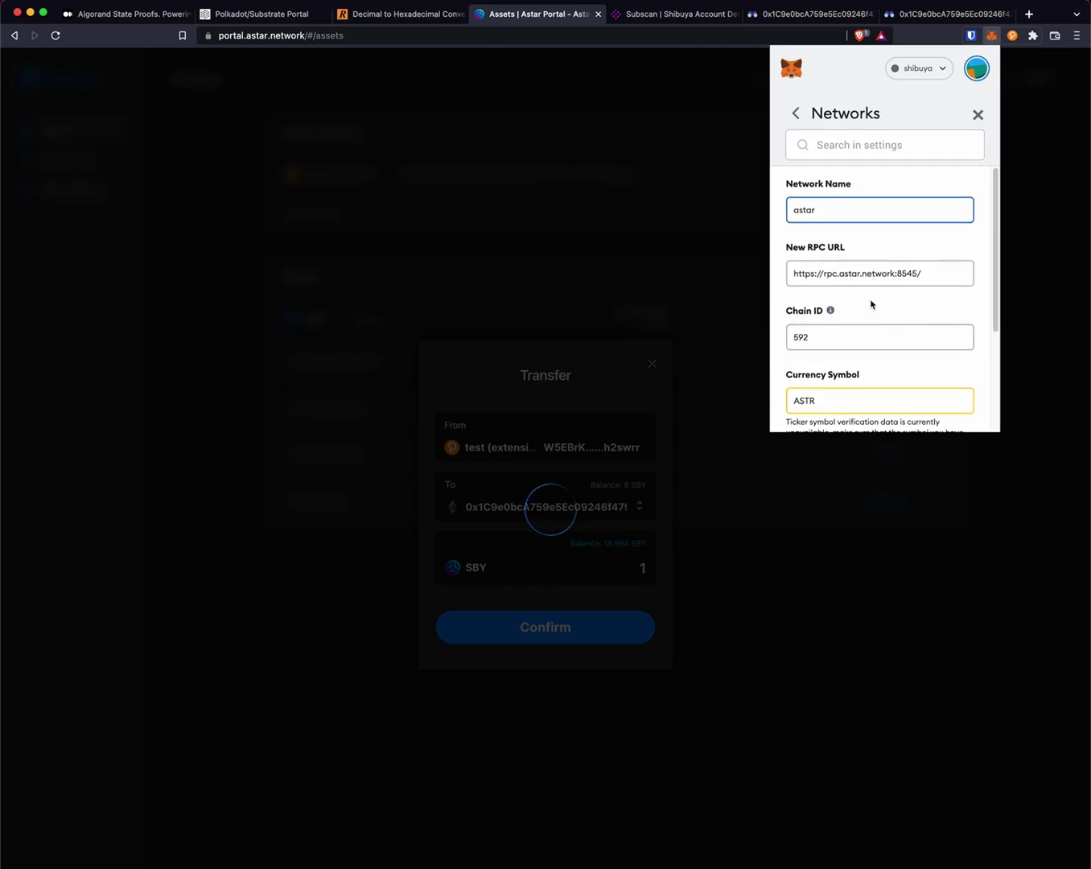
{"action": "scroll", "coordinate": [889, 299], "scroll_direction": "down", "scroll_amount": 3}
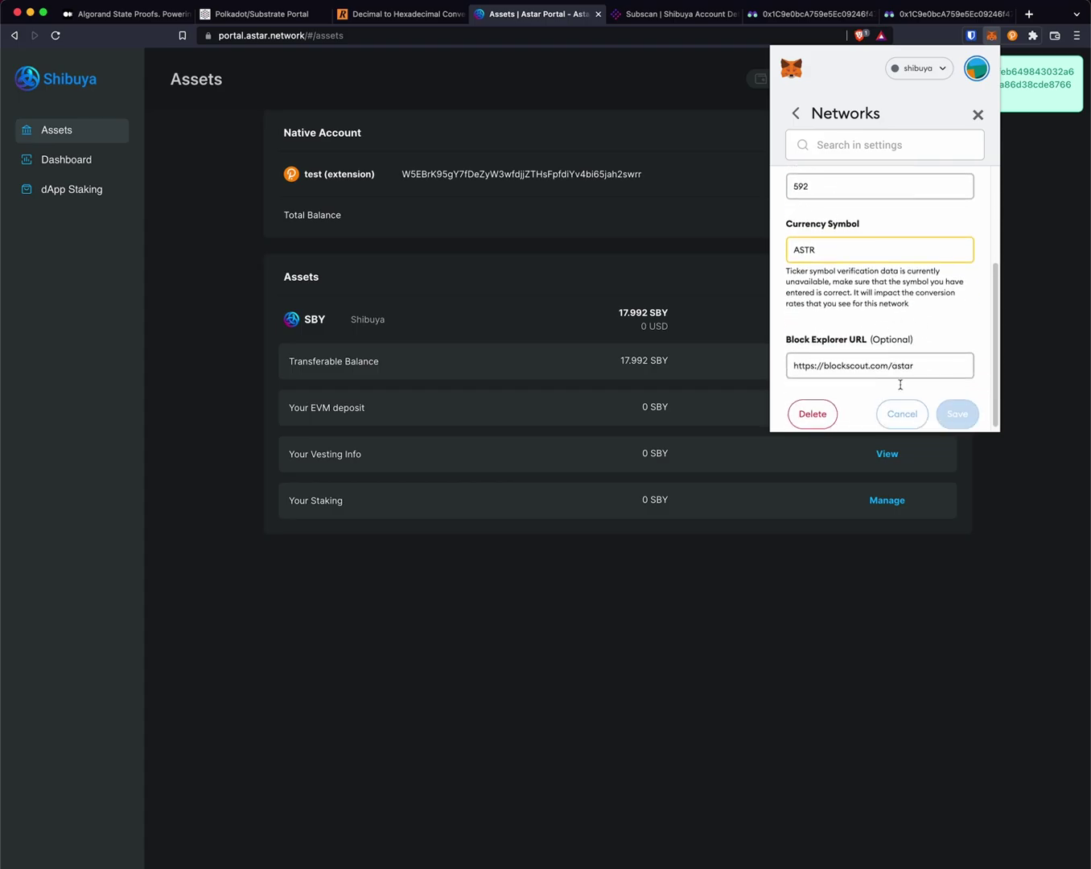
{"action": "left_click", "coordinate": [795, 114]}
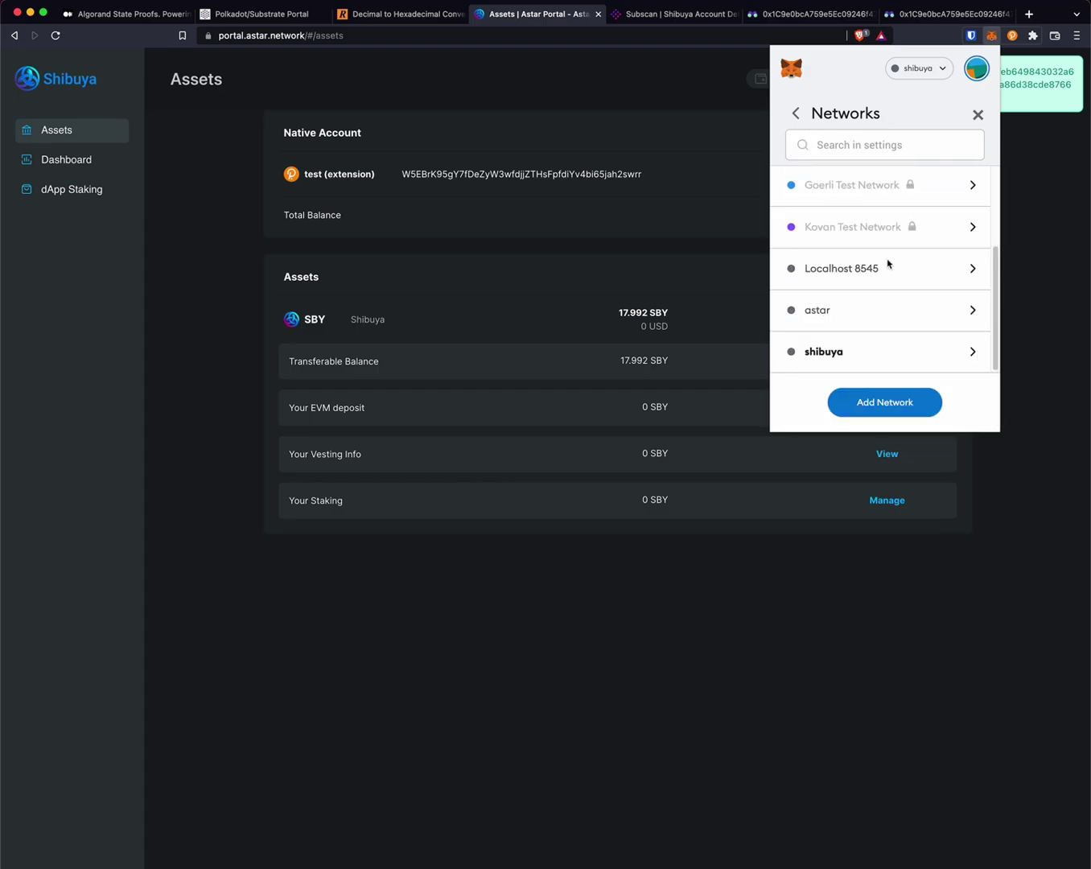
{"action": "left_click", "coordinate": [835, 350]}
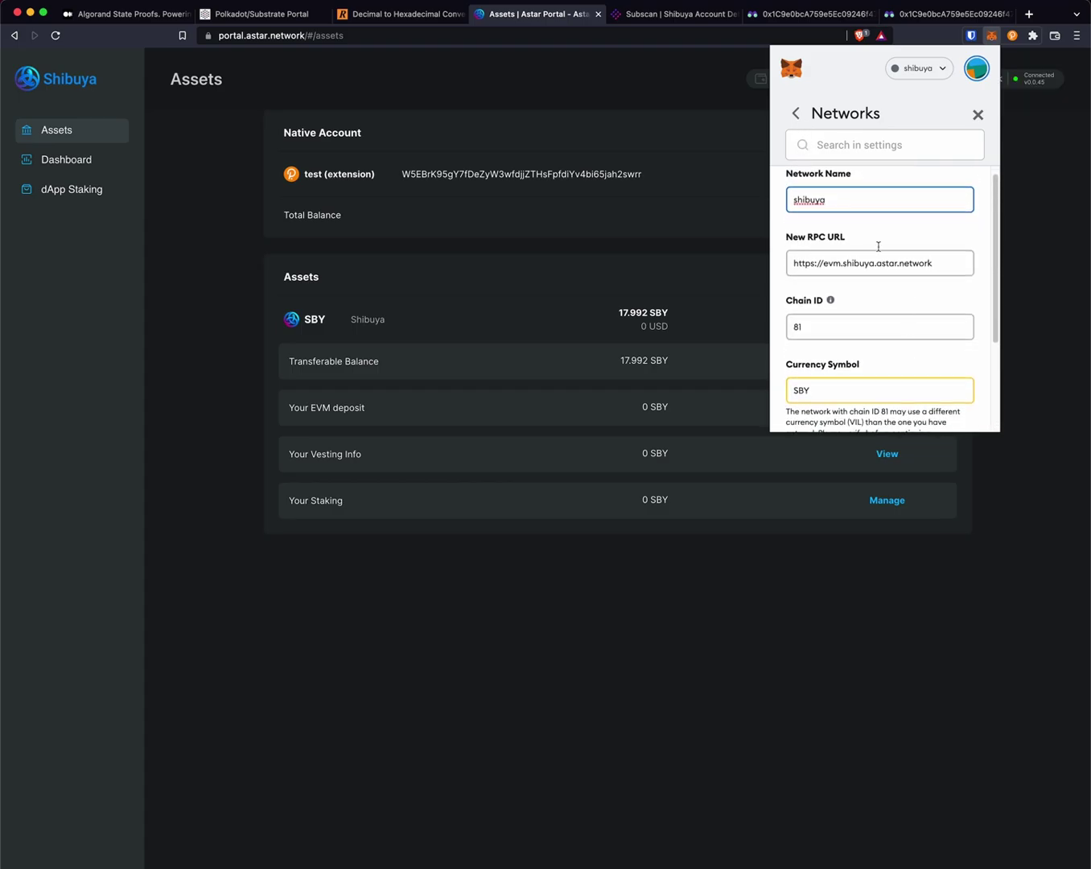
{"action": "scroll", "coordinate": [863, 309], "scroll_direction": "down", "scroll_amount": 3}
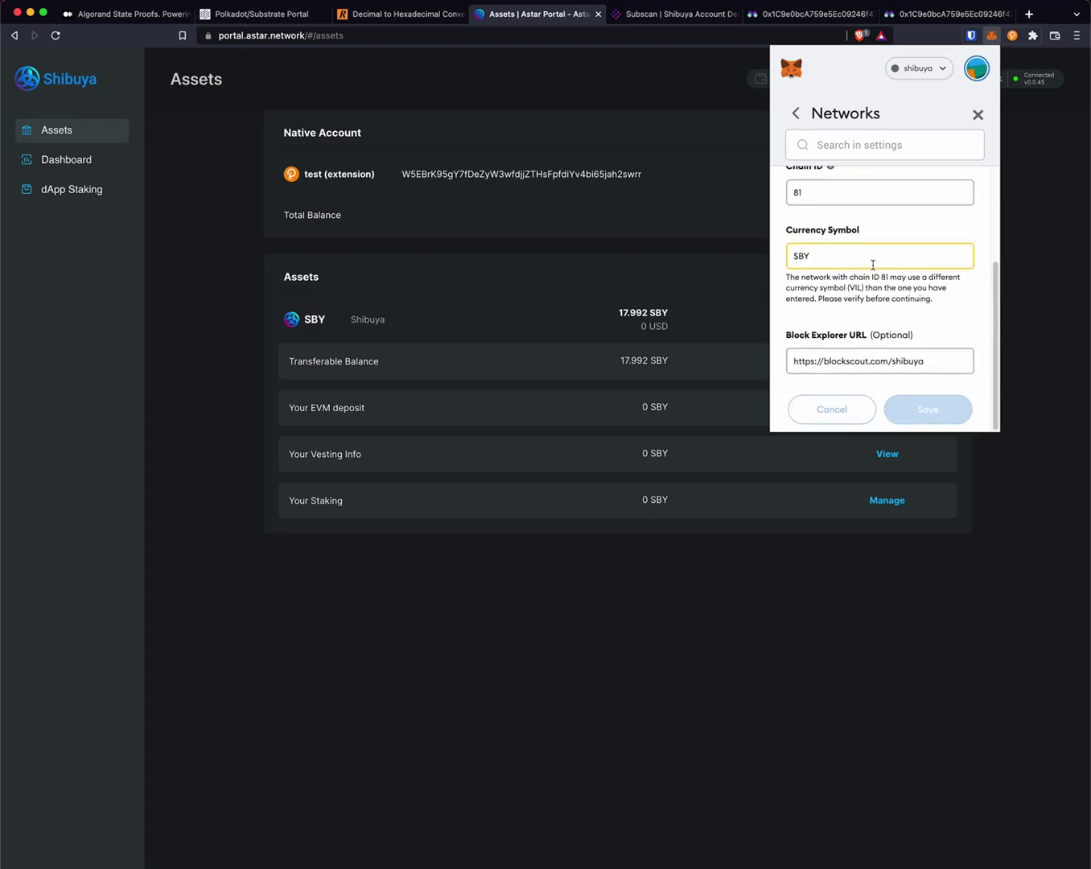
{"action": "scroll", "coordinate": [871, 265], "scroll_direction": "up", "scroll_amount": 3}
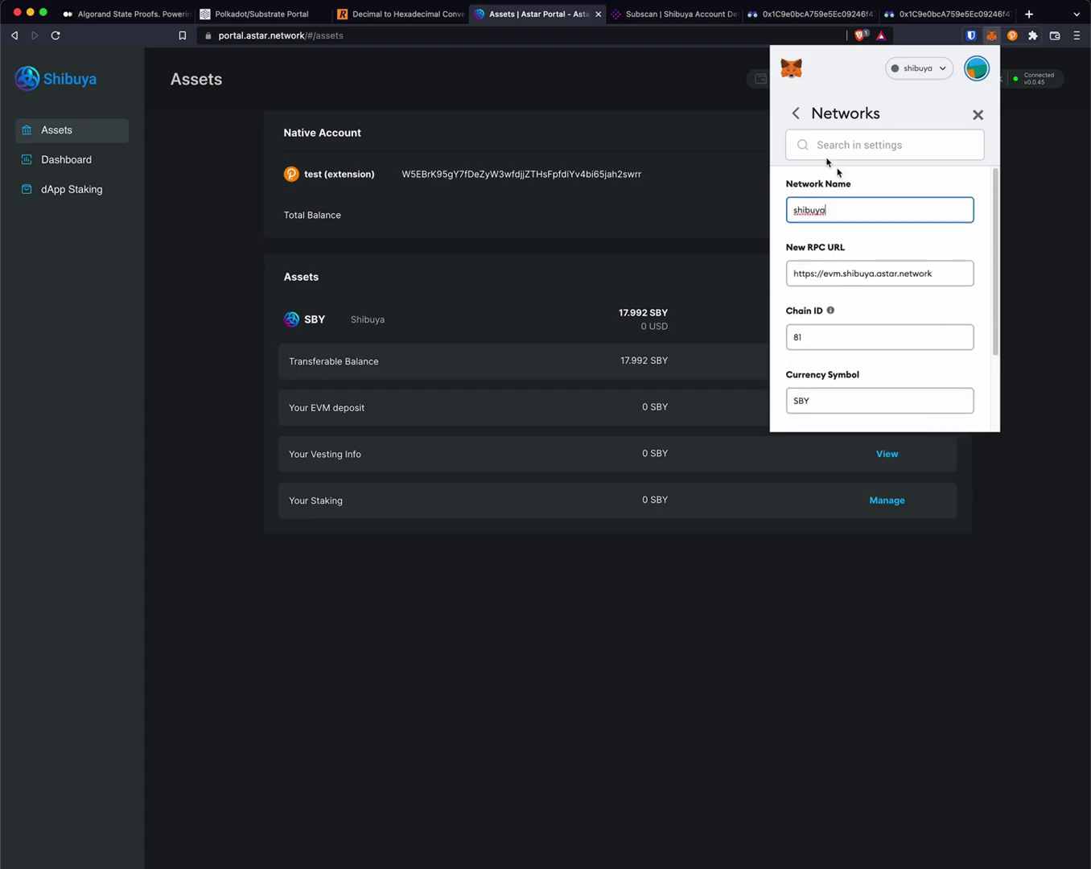
{"action": "left_click", "coordinate": [977, 115]}
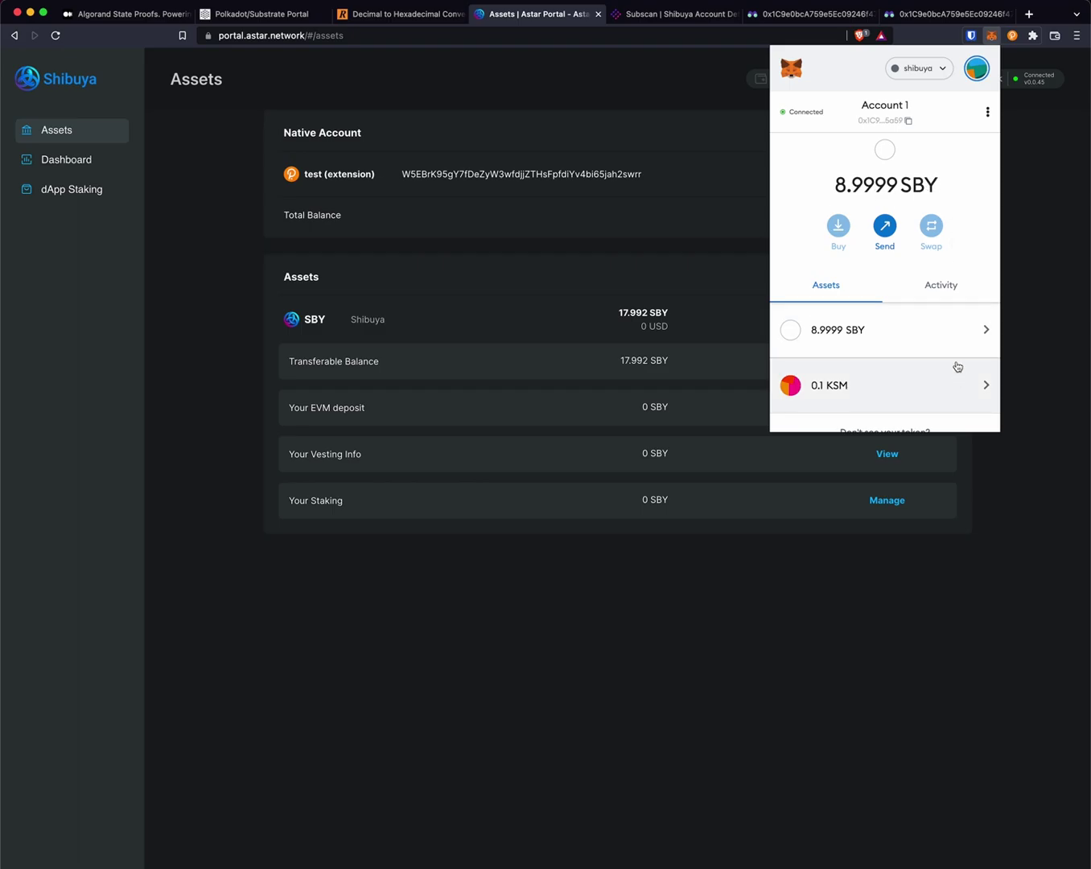
Change the portal's connected wallet to MetaMask, whose EVM account lists 9 SBY.
{"action": "left_click", "coordinate": [731, 612]}
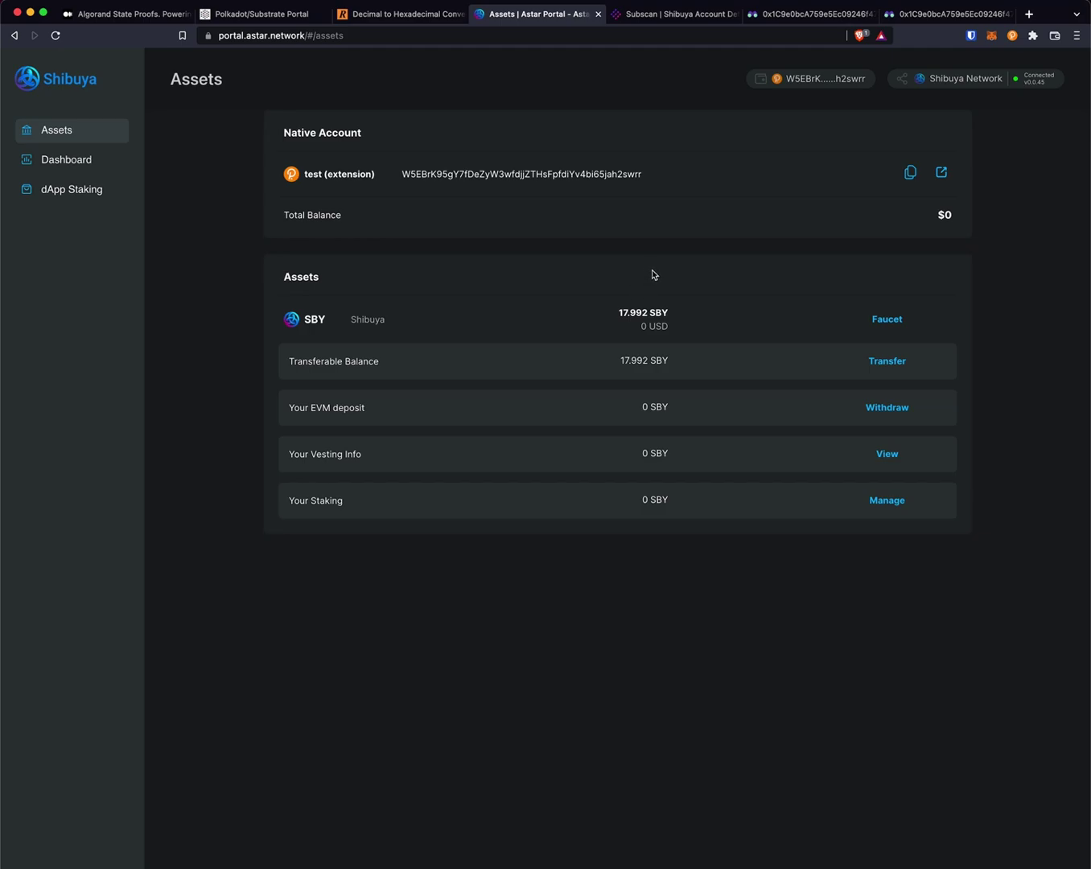
{"action": "left_click", "coordinate": [804, 80]}
{"action": "left_click", "coordinate": [1028, 206]}
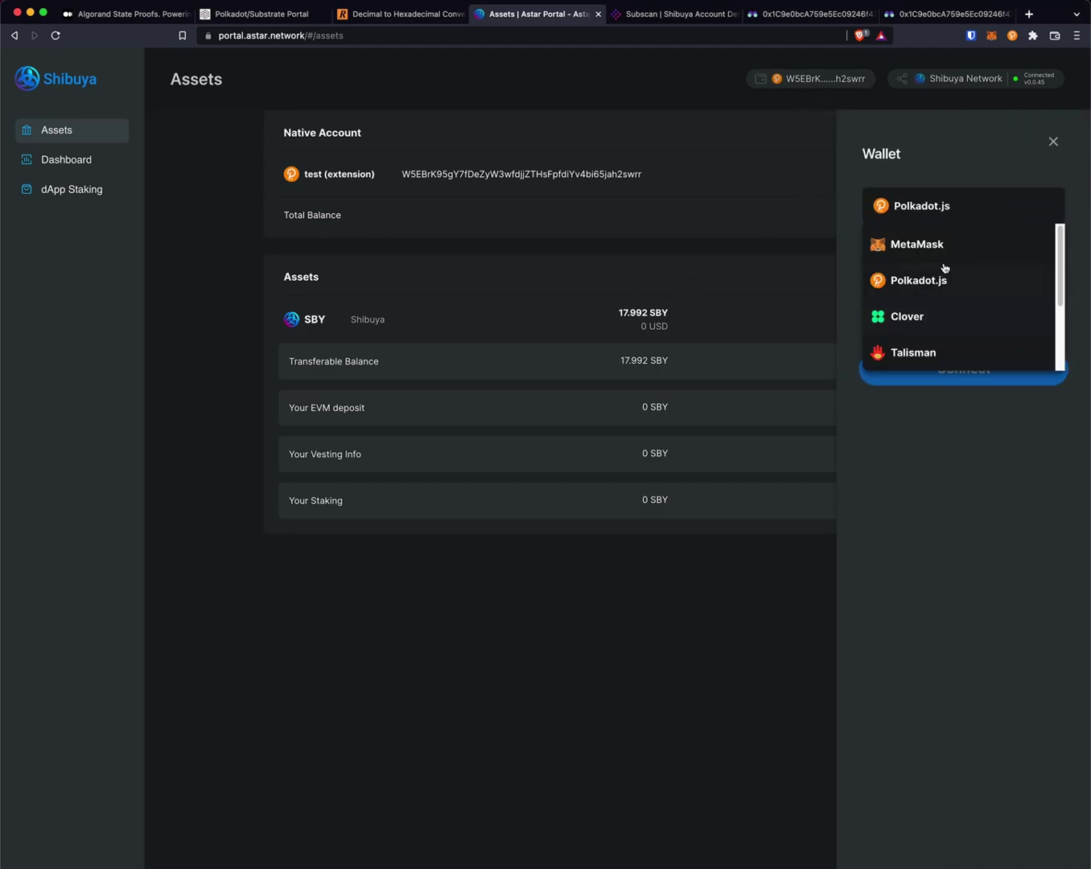
{"action": "left_click", "coordinate": [937, 241]}
{"action": "left_click", "coordinate": [957, 277]}
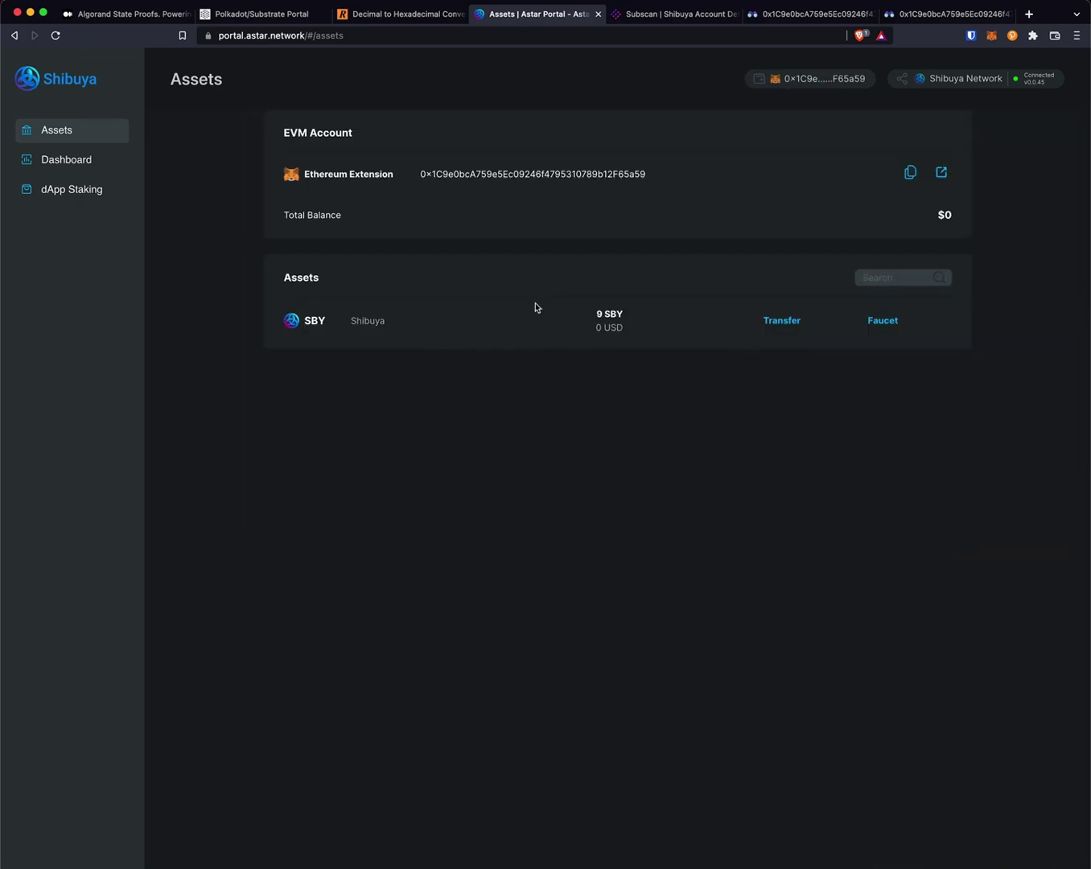
Start an EVM-account transfer addressed to the Polkadot.js test account's copied address.
{"action": "left_click", "coordinate": [795, 323]}
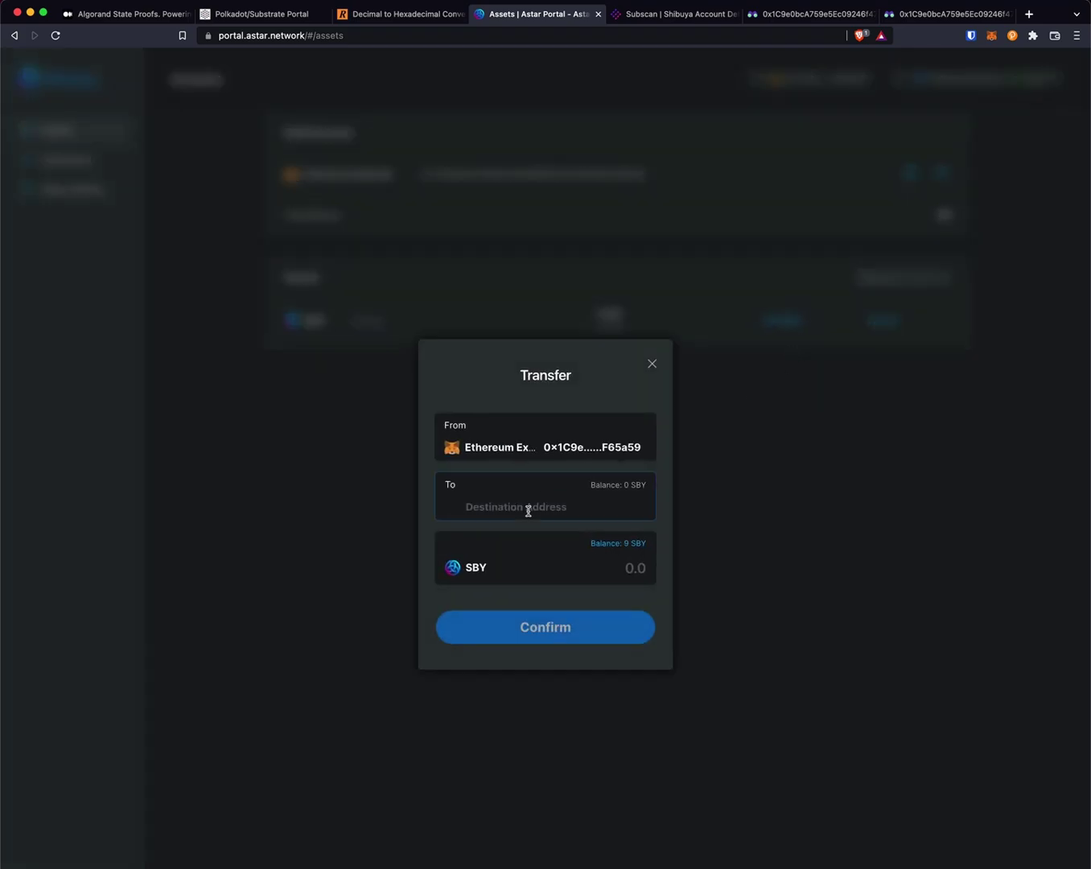
{"action": "left_click", "coordinate": [1012, 36]}
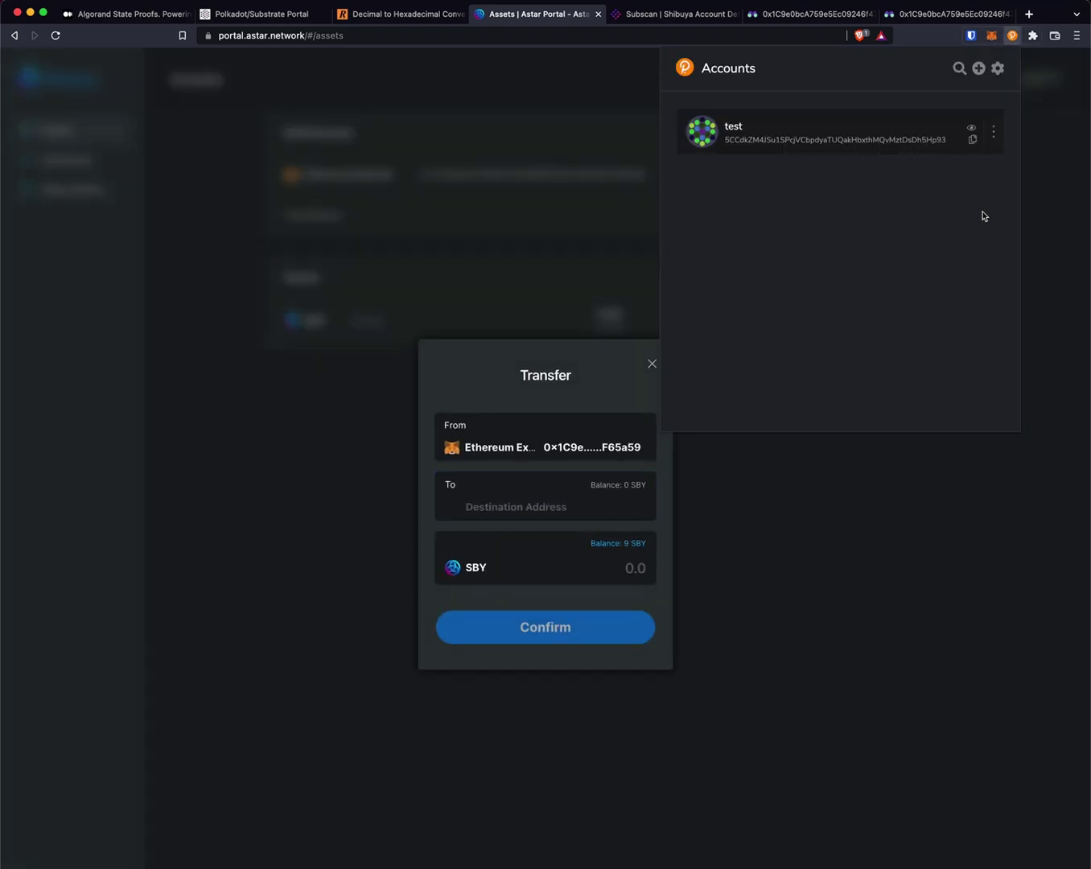
{"action": "left_click", "coordinate": [973, 141]}
{"action": "left_click", "coordinate": [503, 511]}
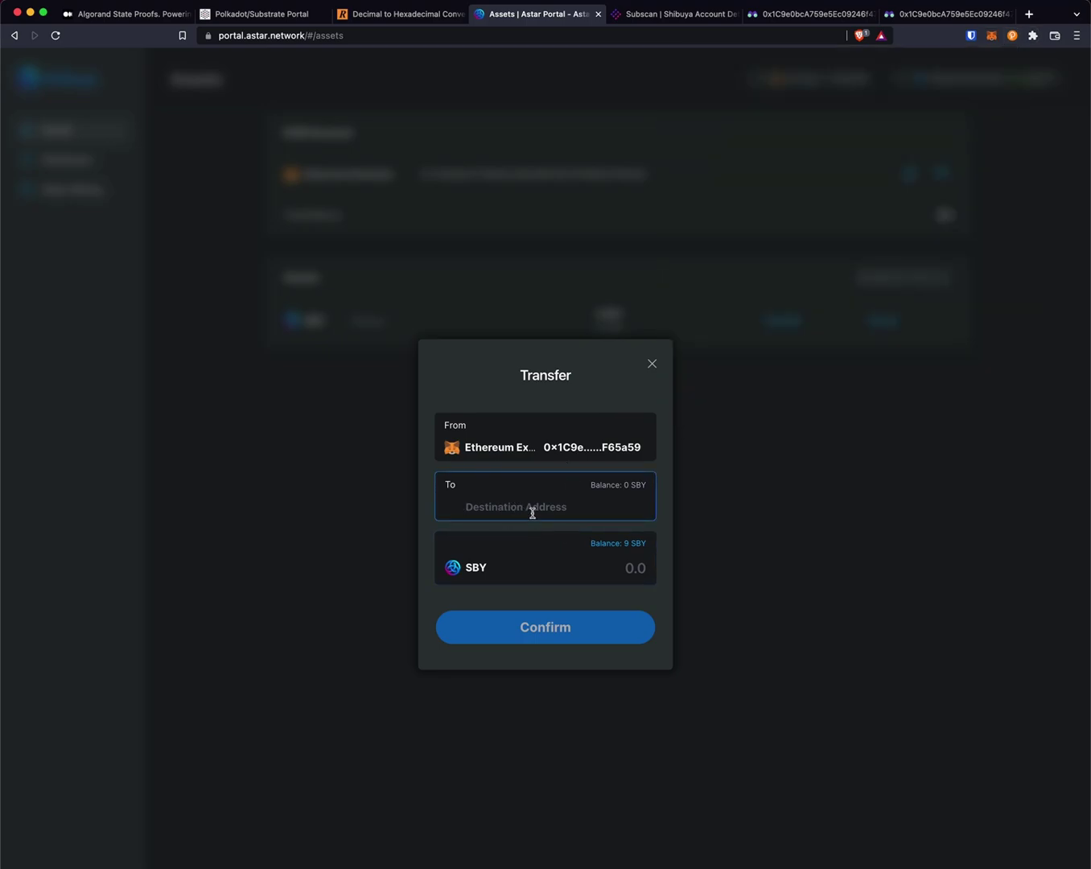
{"action": "key", "text": "super+v"}
Send 1 SBY, confirming it's not going to an exchange, and approve it in MetaMask.
{"action": "left_click", "coordinate": [503, 575]}
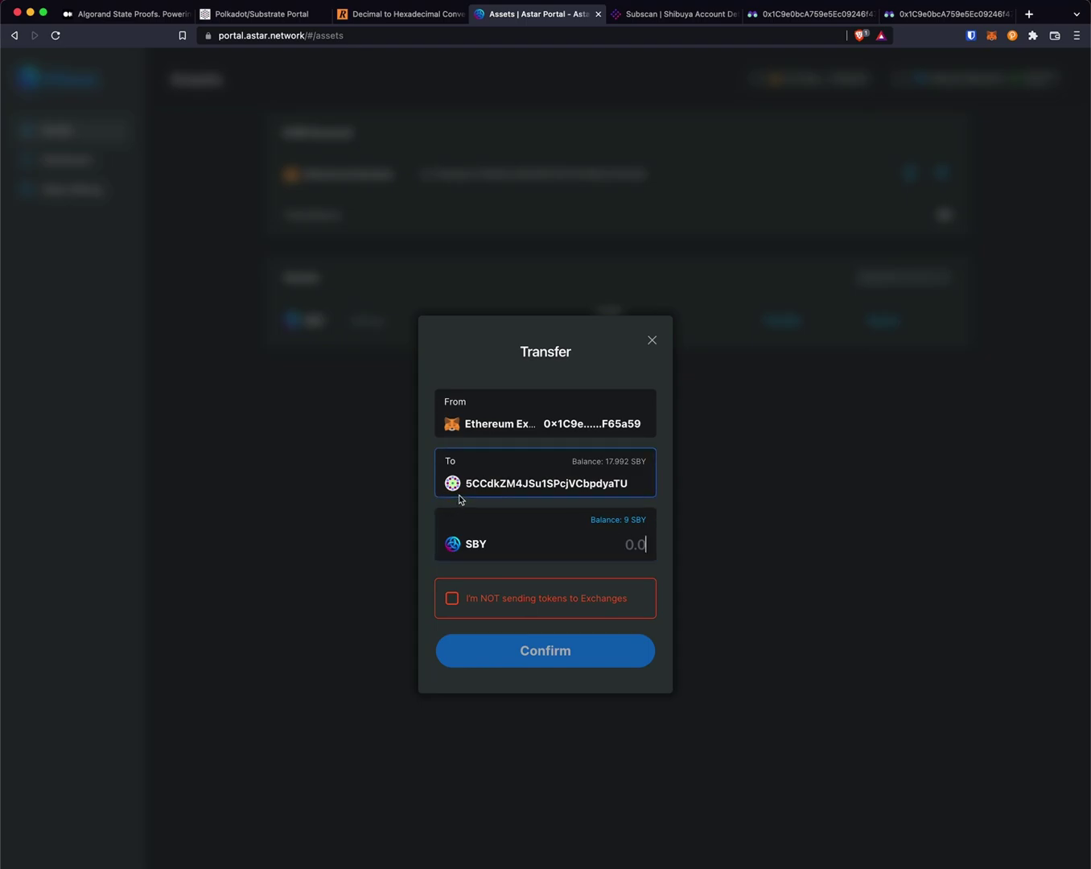
{"action": "type", "text": "1"}
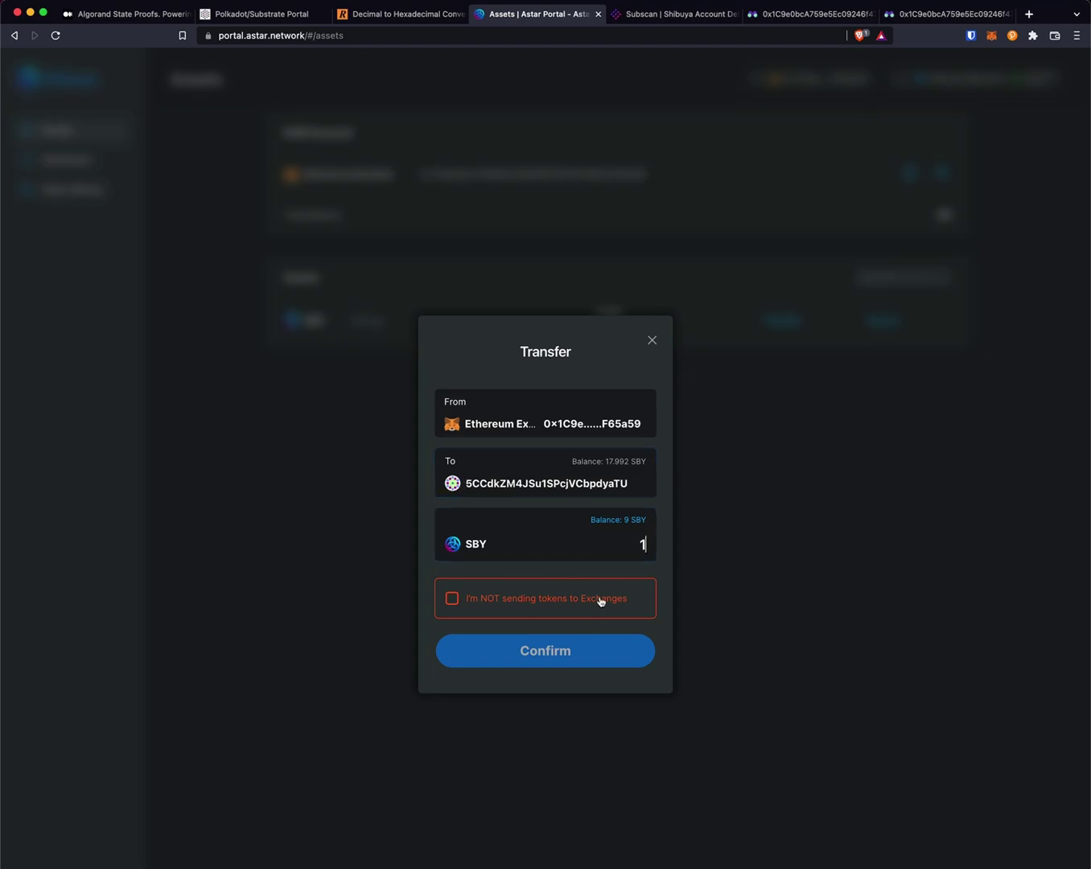
{"action": "left_click", "coordinate": [452, 600]}
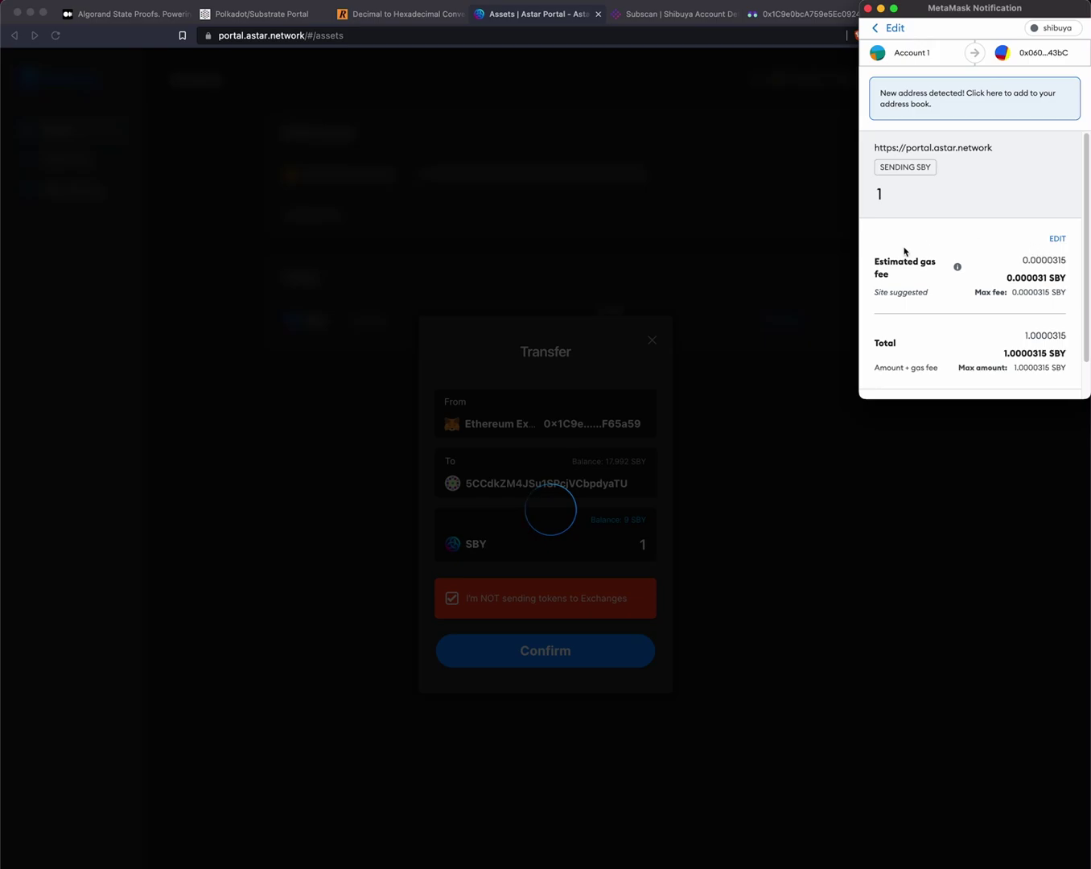
{"action": "scroll", "coordinate": [1000, 317], "scroll_direction": "down", "scroll_amount": 2}
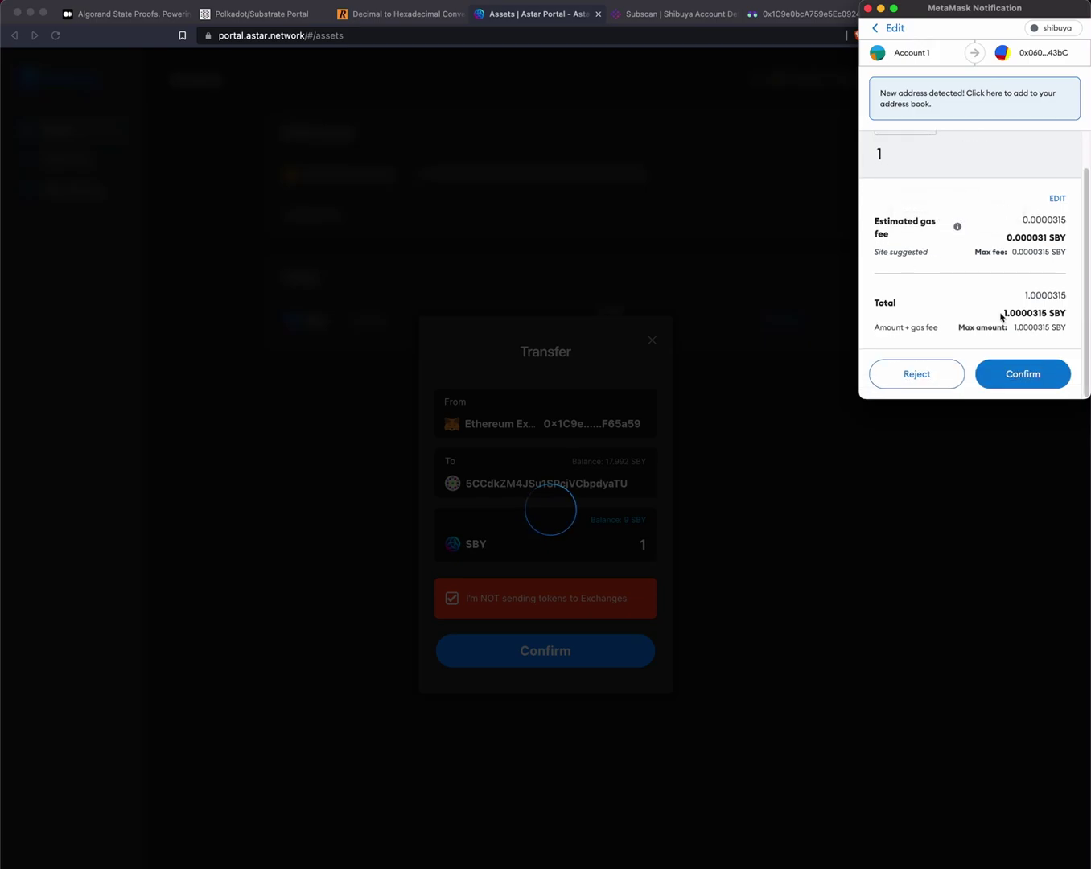
{"action": "left_click", "coordinate": [1027, 379]}
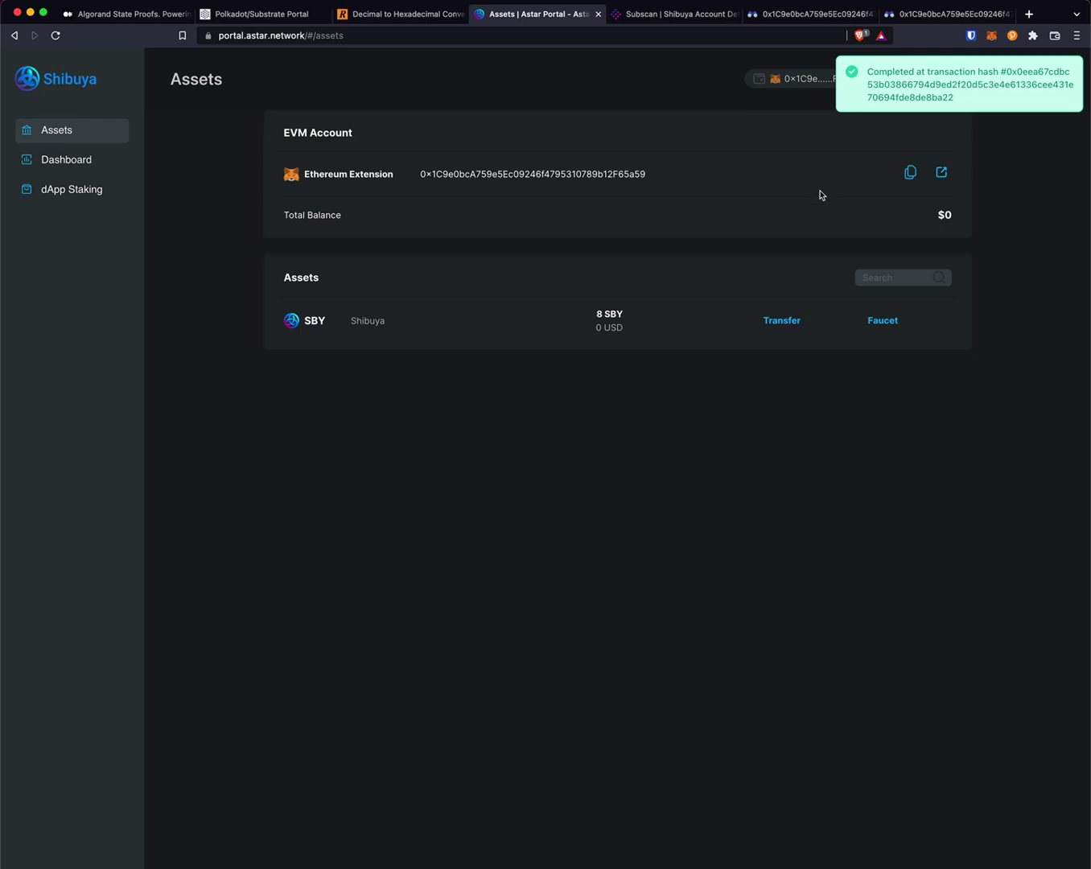
Reconnect the Polkadot.js test (extension) account and highlight its 1 SBY EVM deposit row.
{"action": "left_click", "coordinate": [797, 81]}
{"action": "left_click", "coordinate": [1003, 209]}
{"action": "left_click", "coordinate": [938, 282]}
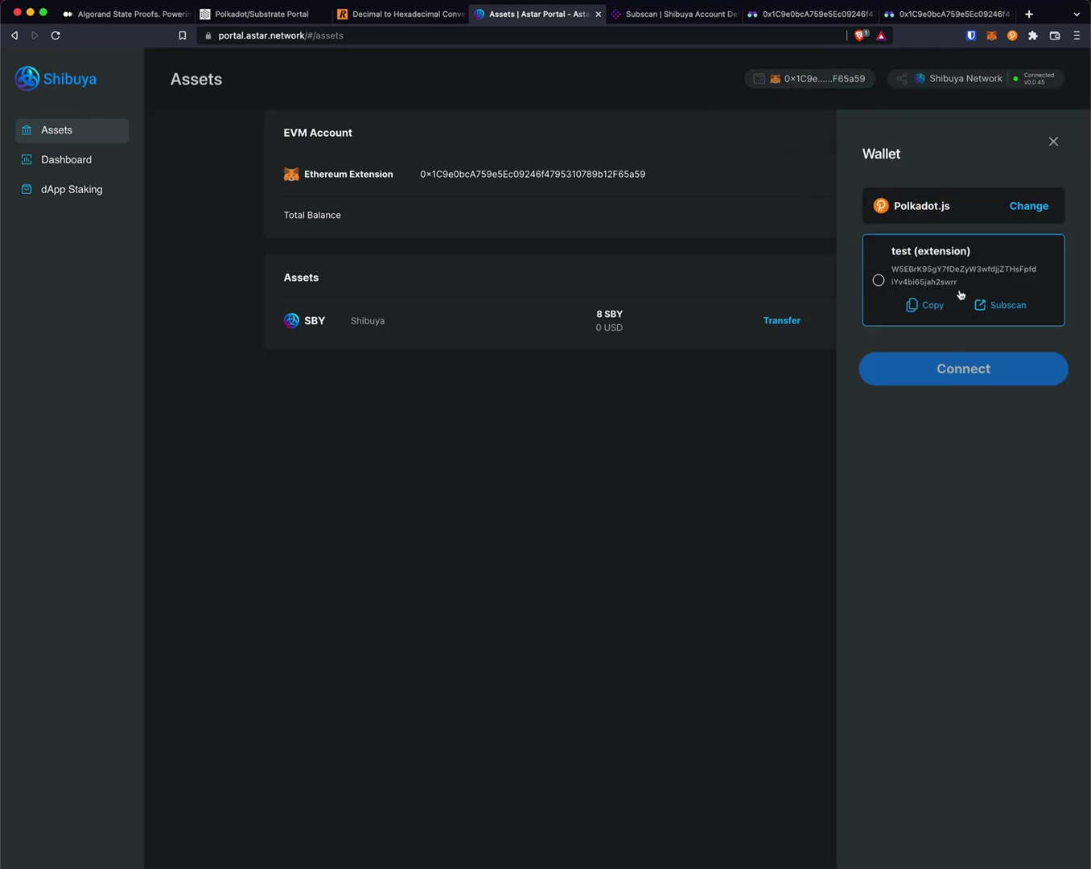
{"action": "left_click", "coordinate": [879, 281]}
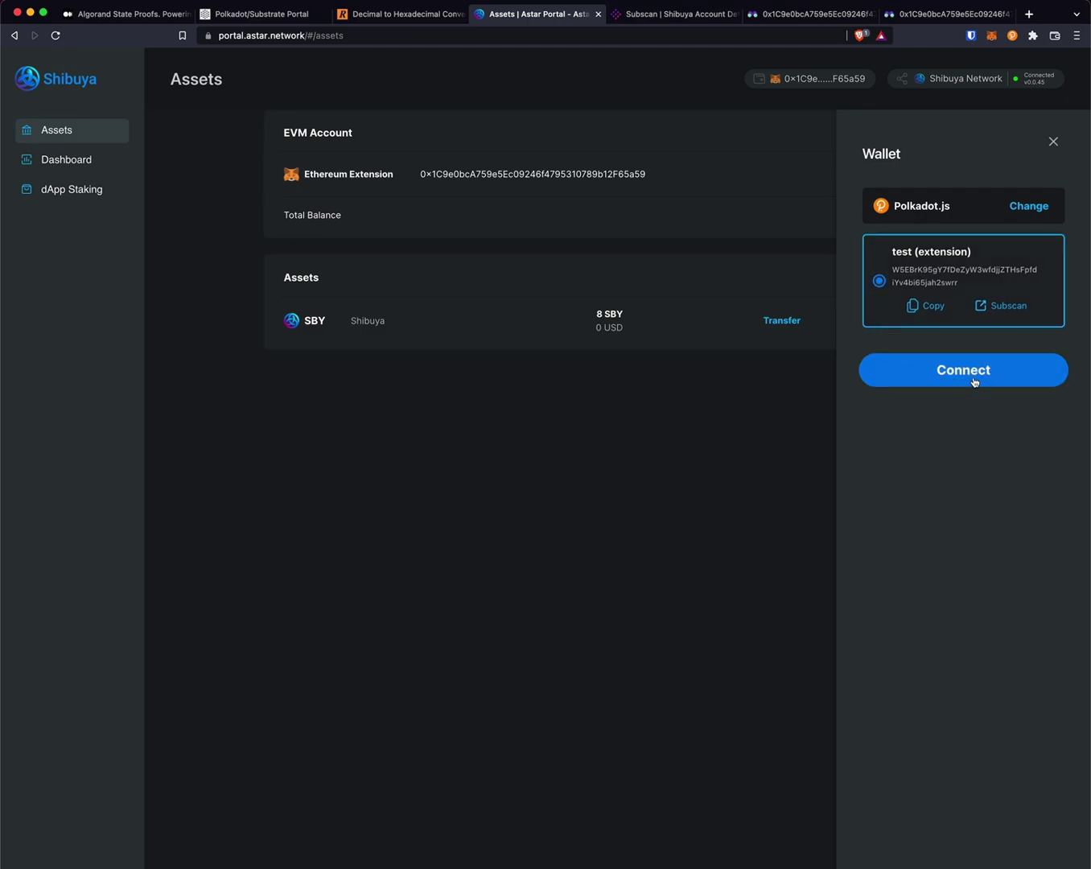
{"action": "left_click", "coordinate": [973, 382]}
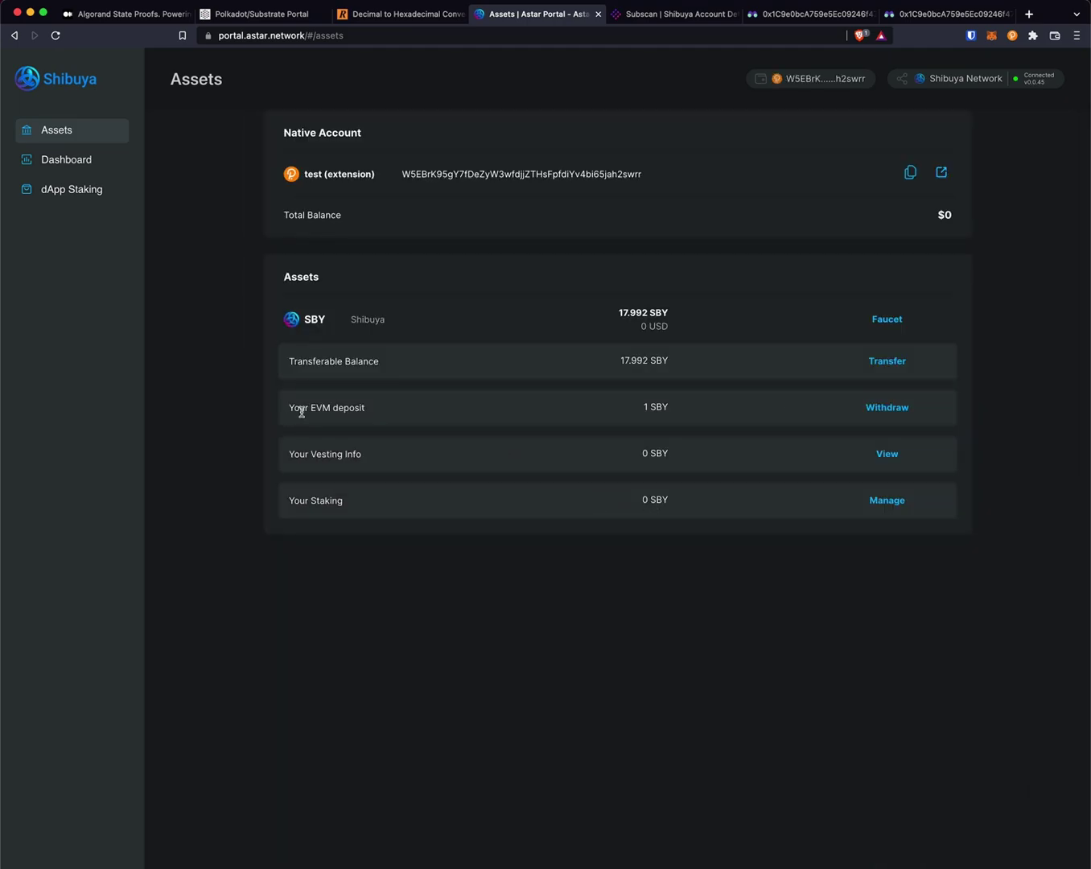
{"action": "left_click_drag", "start_coordinate": [302, 411], "coordinate": [364, 409]}
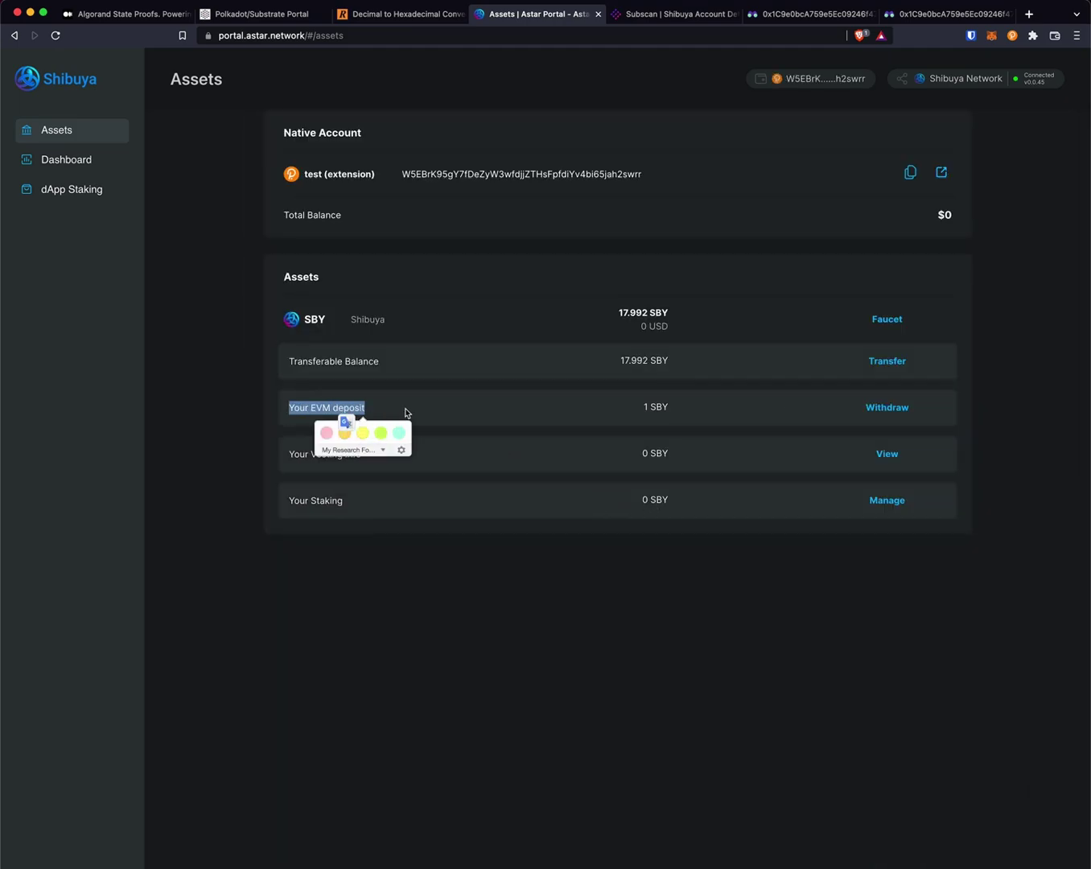
{"action": "left_click", "coordinate": [407, 413]}
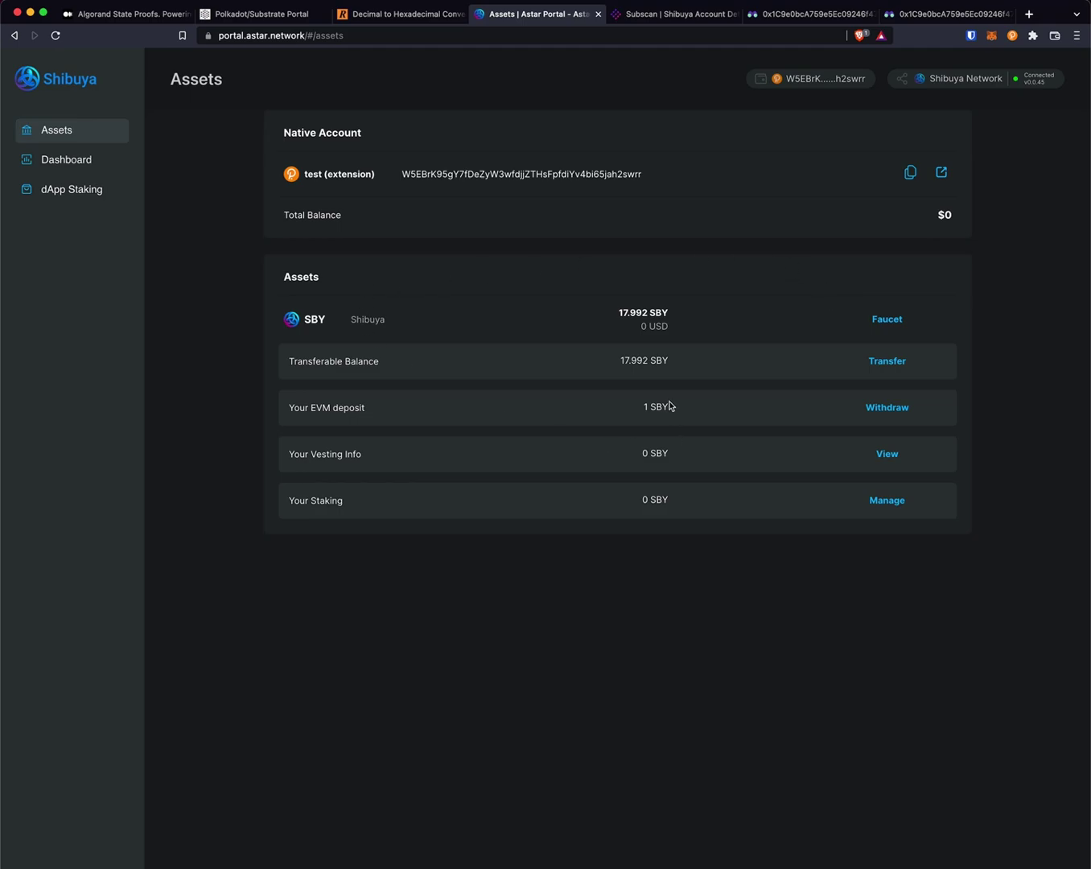
Withdraw the 1 SBY EVM deposit and highlight the new 18.991 SBY transferable balance.
{"action": "left_click", "coordinate": [887, 408]}
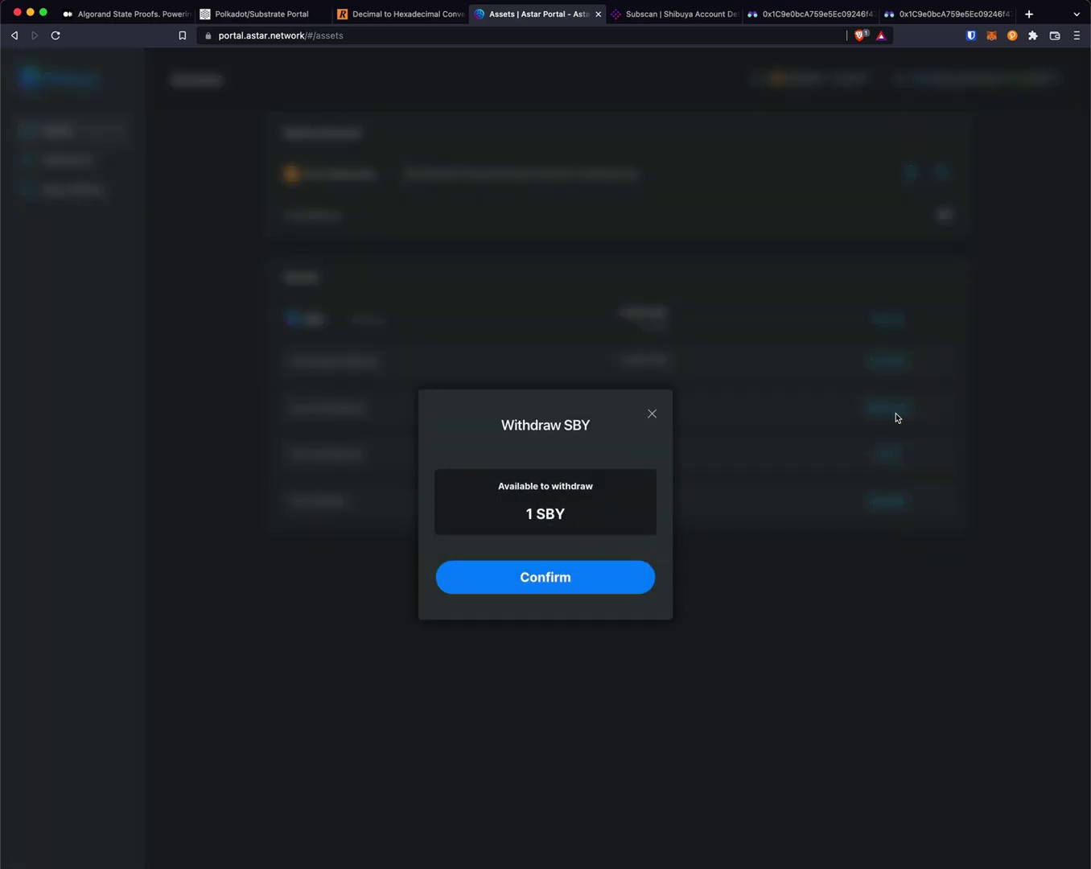
{"action": "left_click", "coordinate": [567, 583]}
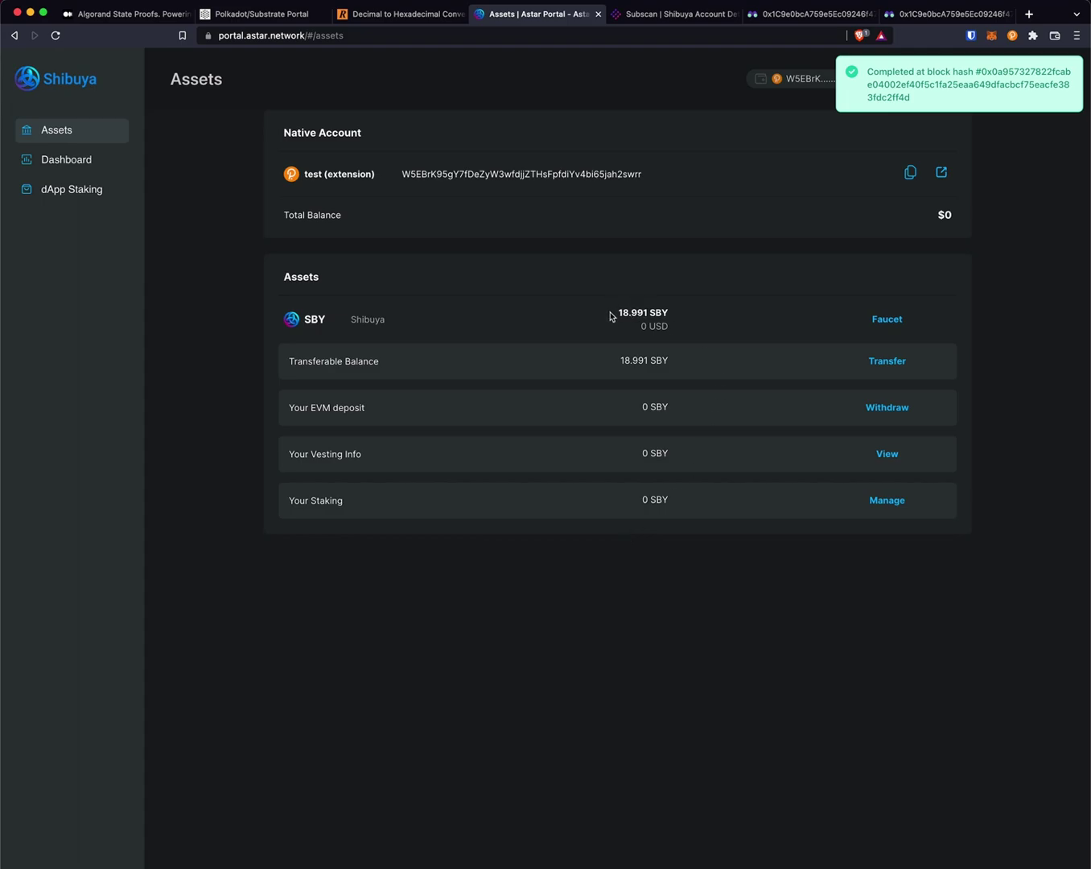
{"action": "left_click_drag", "start_coordinate": [610, 316], "coordinate": [676, 312]}
{"action": "left_click", "coordinate": [621, 374]}
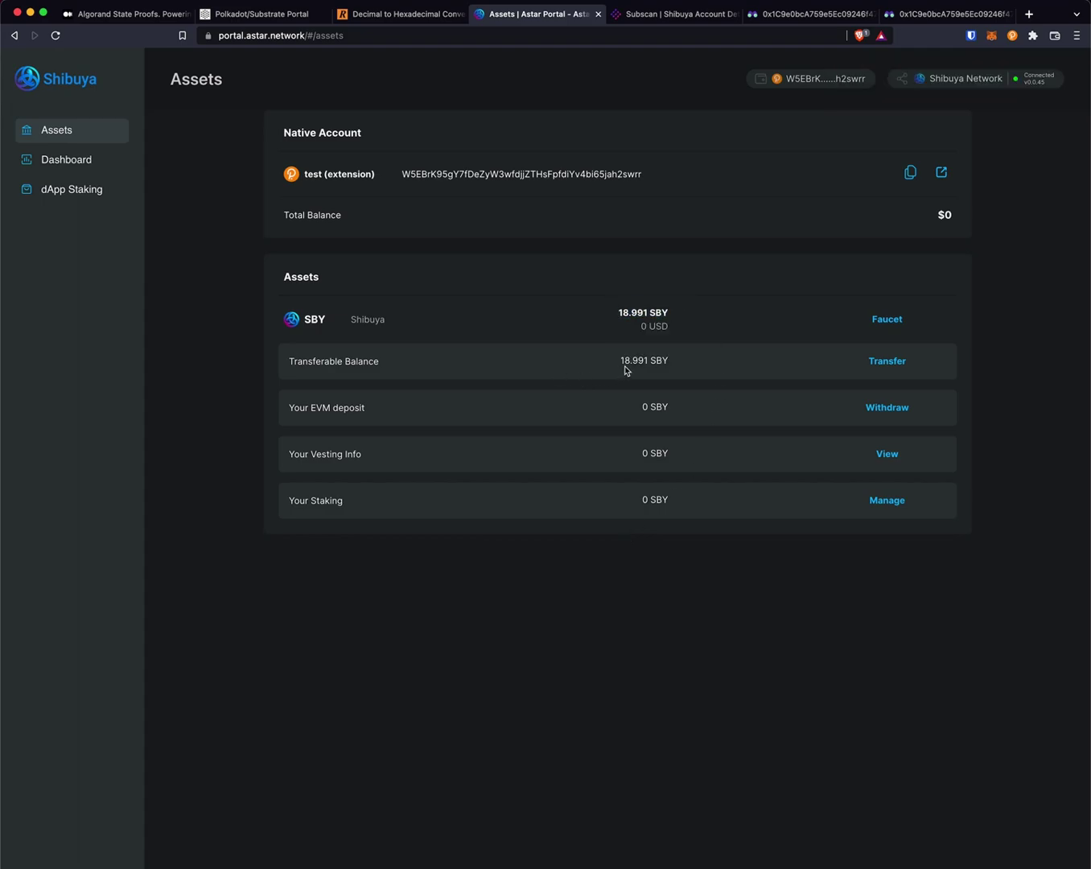
{"action": "left_click_drag", "start_coordinate": [624, 366], "coordinate": [718, 363]}
{"action": "left_click", "coordinate": [705, 361]}
{"action": "left_click_drag", "start_coordinate": [624, 361], "coordinate": [671, 363]}
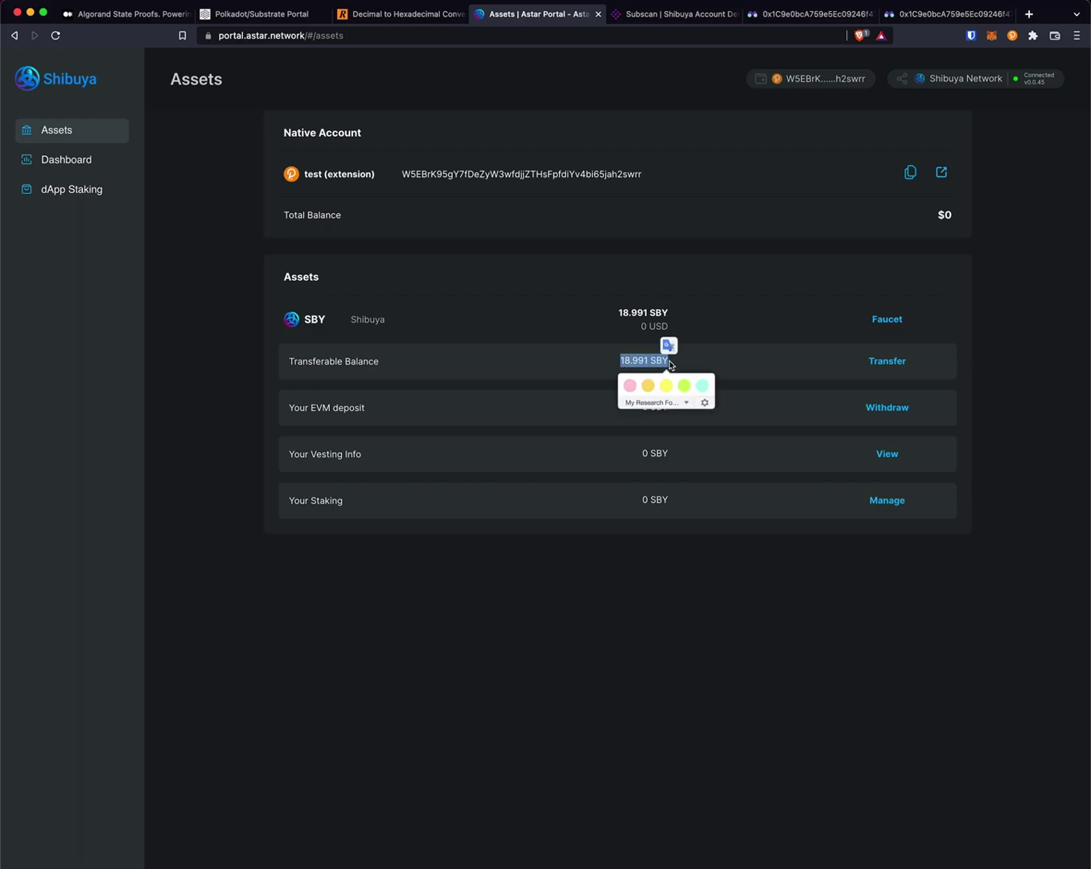